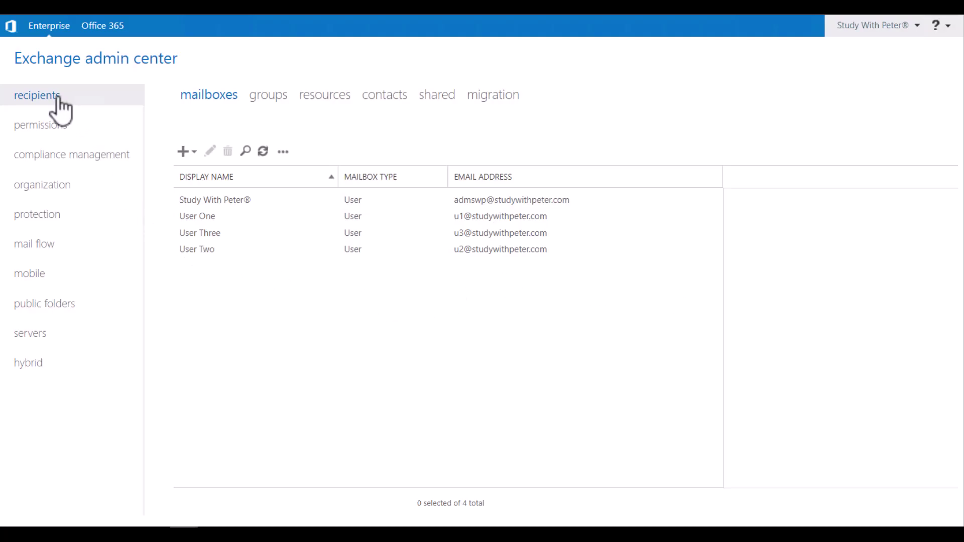
# Go to compliance management to show the retention tags list.
pyautogui.click(91, 156)
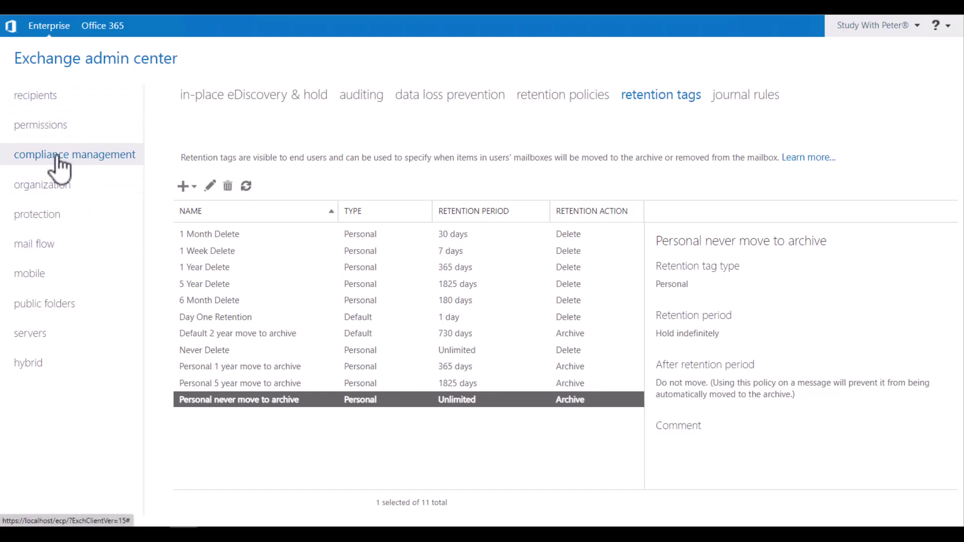
pyautogui.click(42, 101)
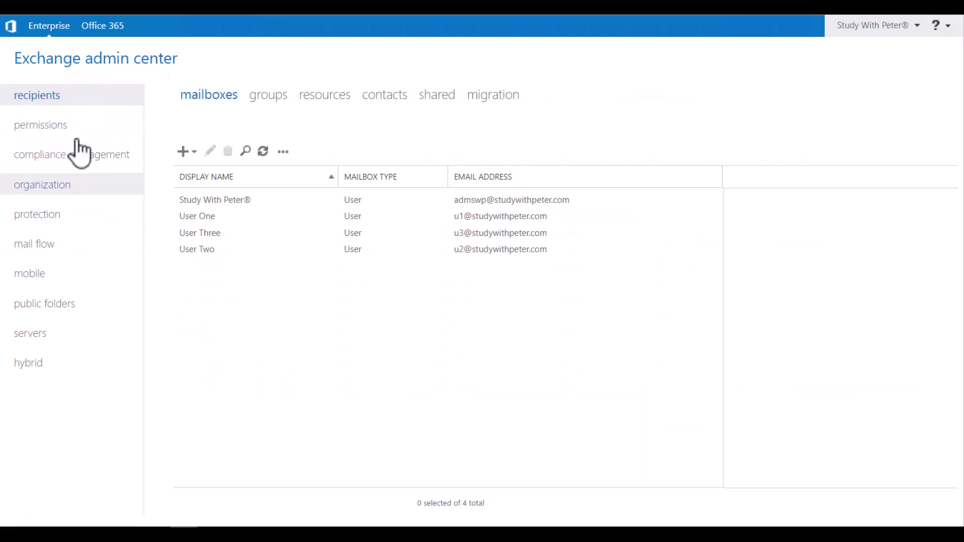
pyautogui.click(62, 155)
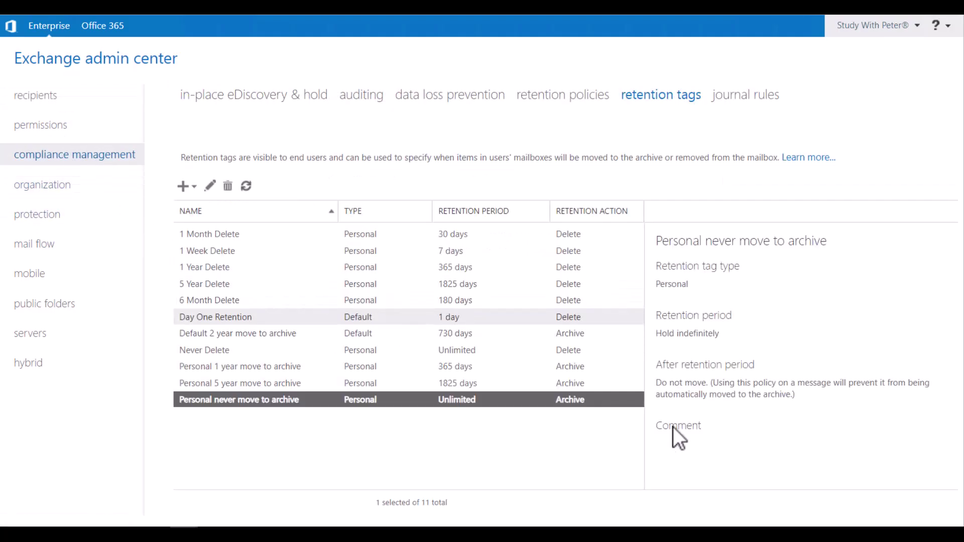
pyautogui.click(560, 97)
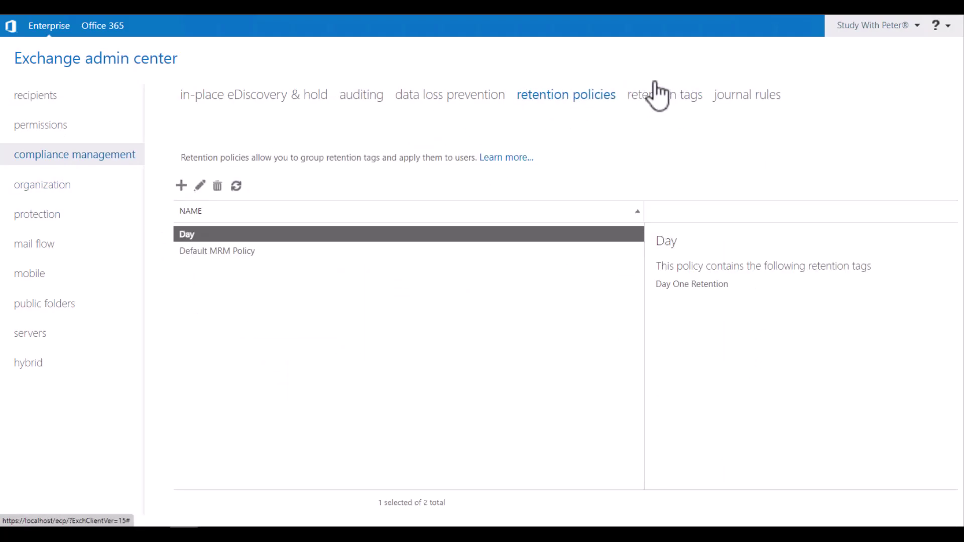
pyautogui.click(673, 104)
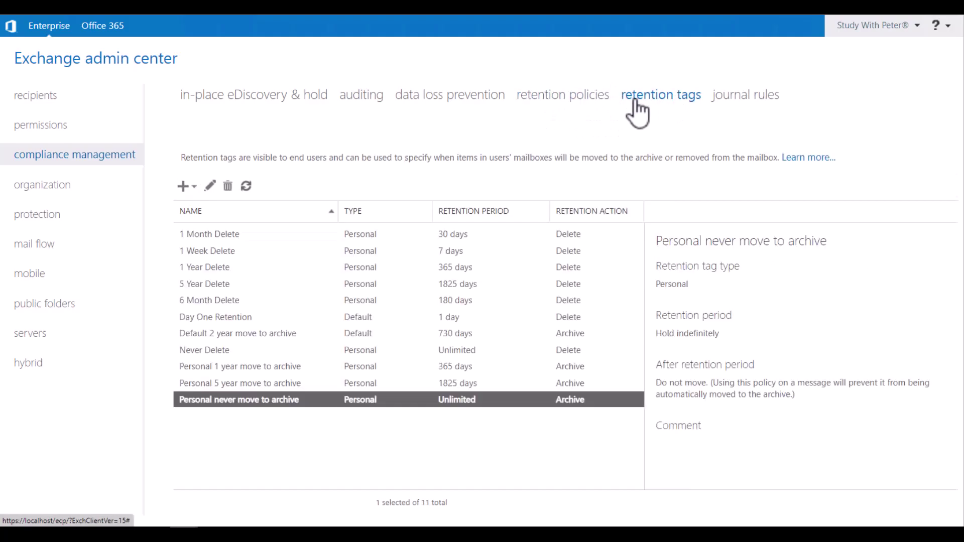
pyautogui.click(572, 95)
pyautogui.click(659, 100)
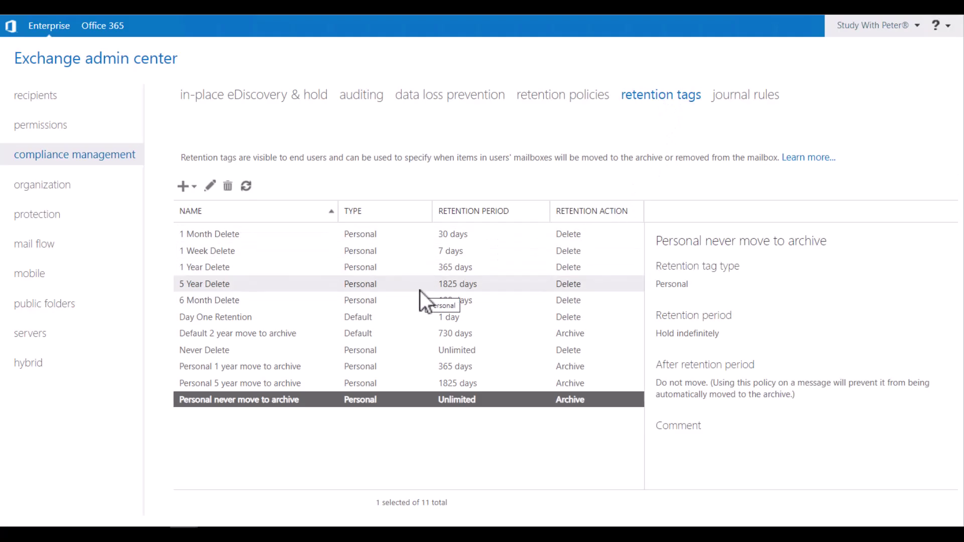
pyautogui.moveTo(182, 158); pyautogui.dragTo(241, 159)
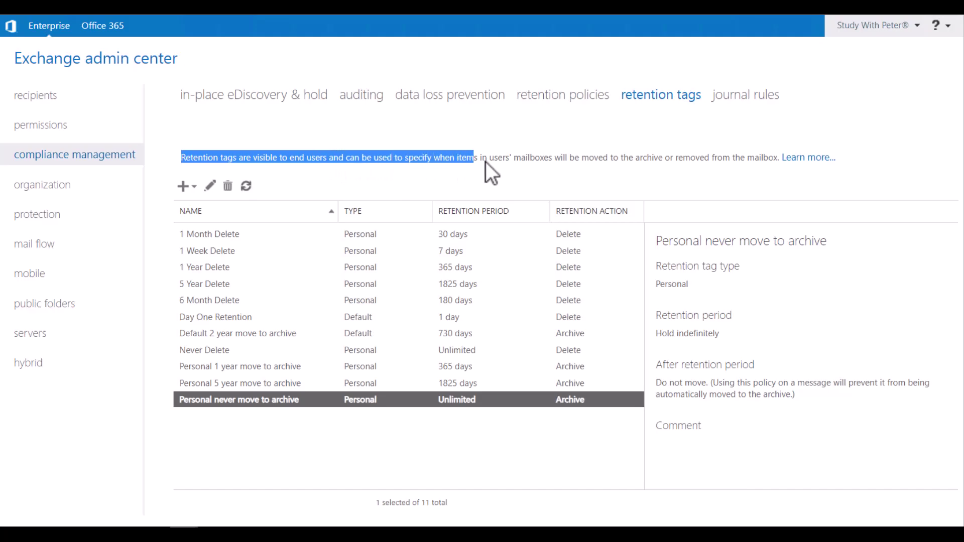
pyautogui.moveTo(508, 160); pyautogui.dragTo(676, 159)
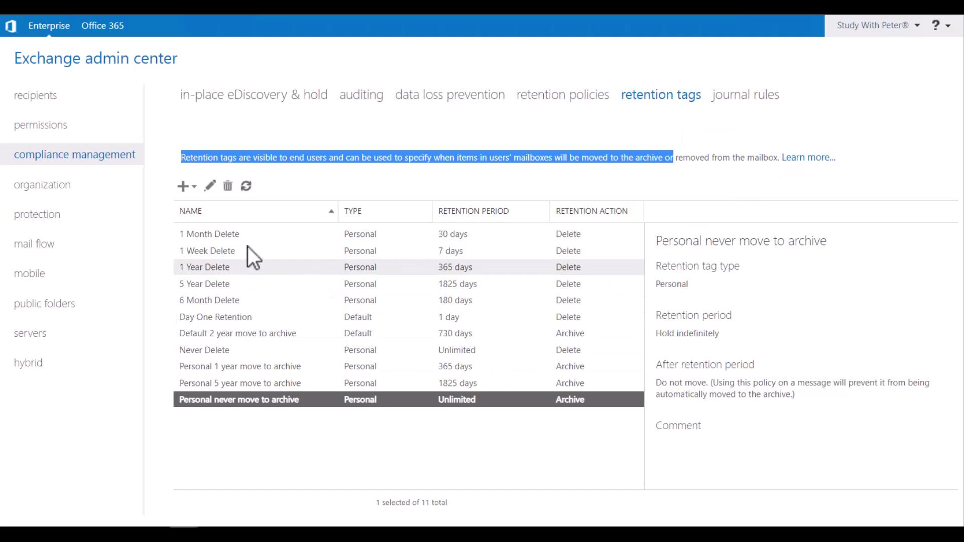
pyautogui.click(242, 234)
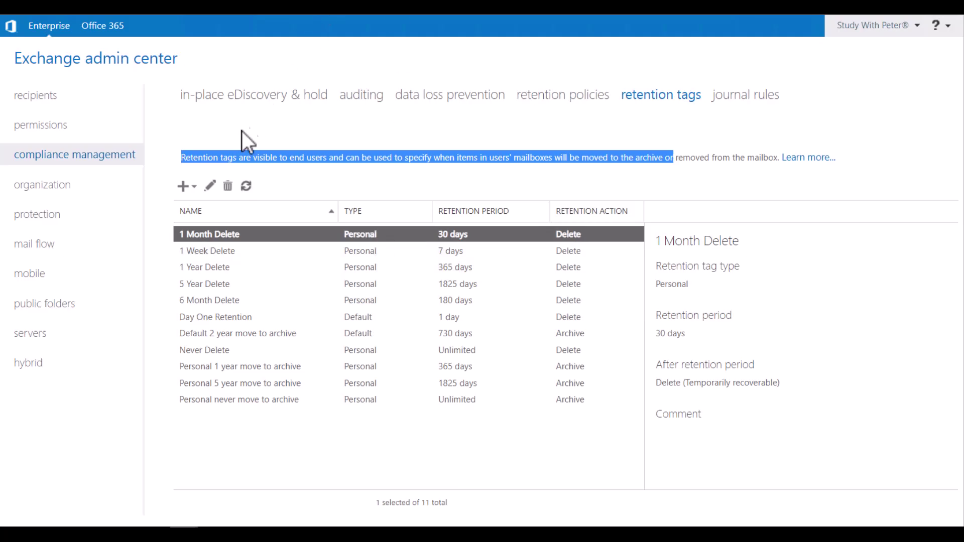
pyautogui.click(210, 186)
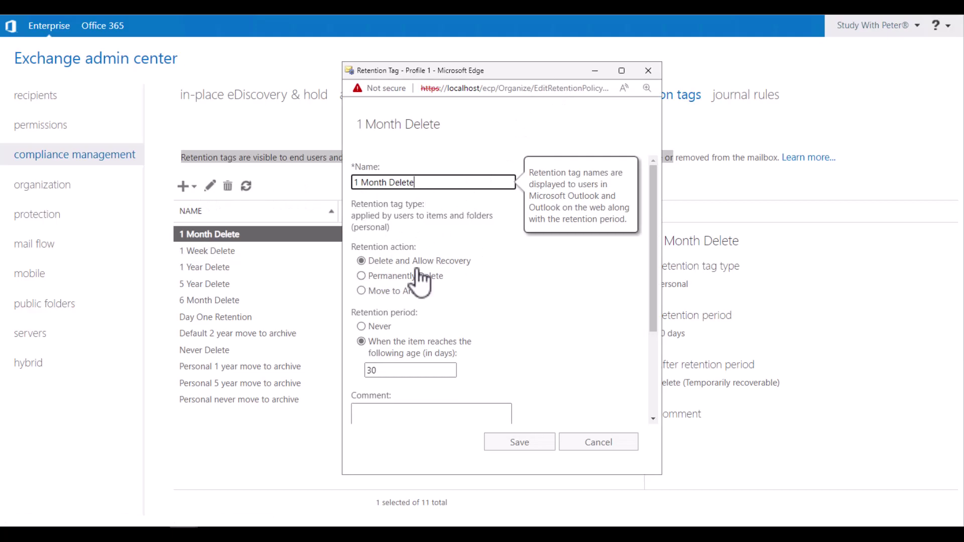
pyautogui.moveTo(319, 184); pyautogui.dragTo(321, 188)
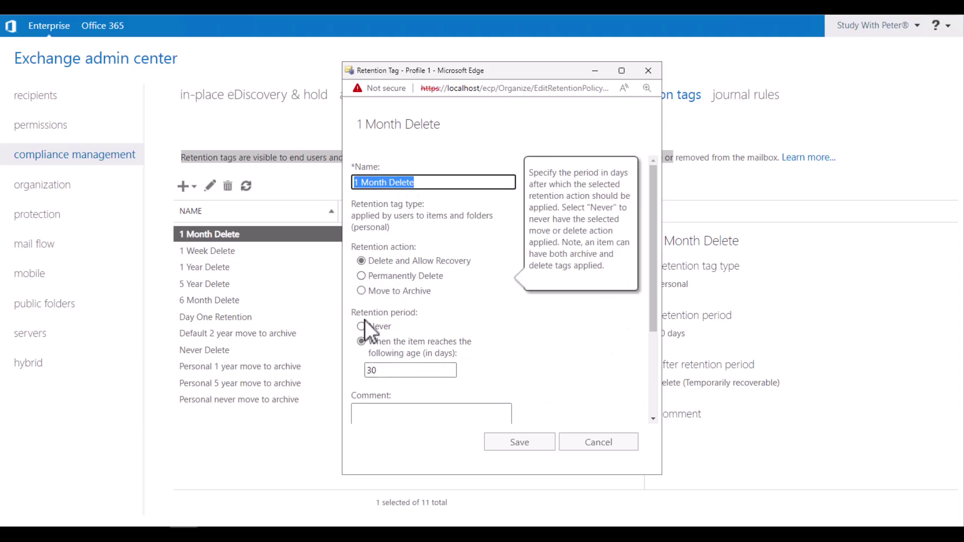
pyautogui.moveTo(357, 316); pyautogui.dragTo(415, 318)
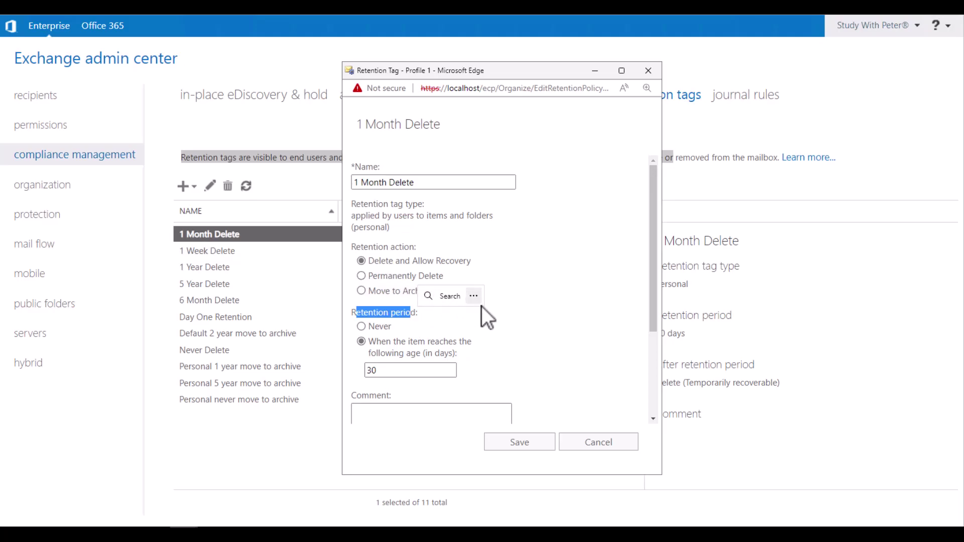
pyautogui.scroll(-3, 481, 309)
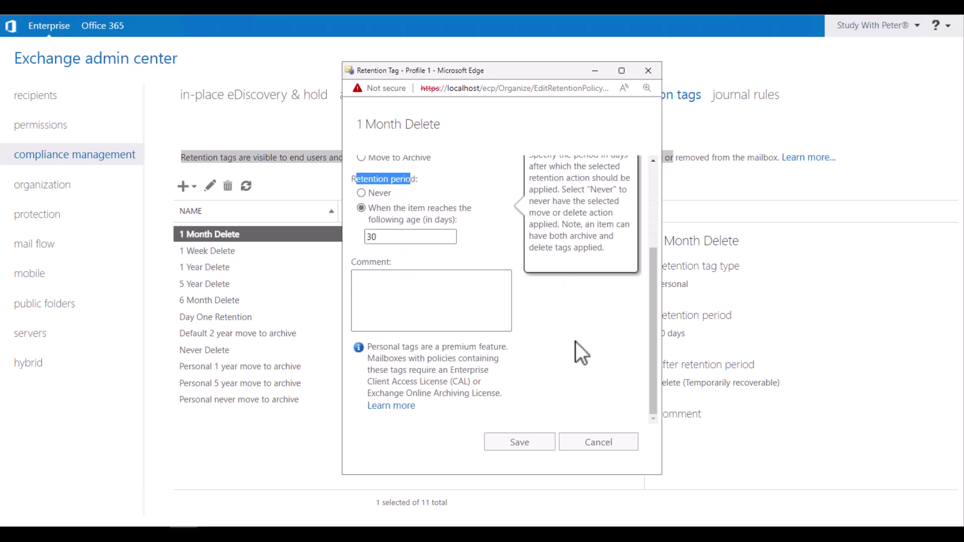
pyautogui.click(618, 447)
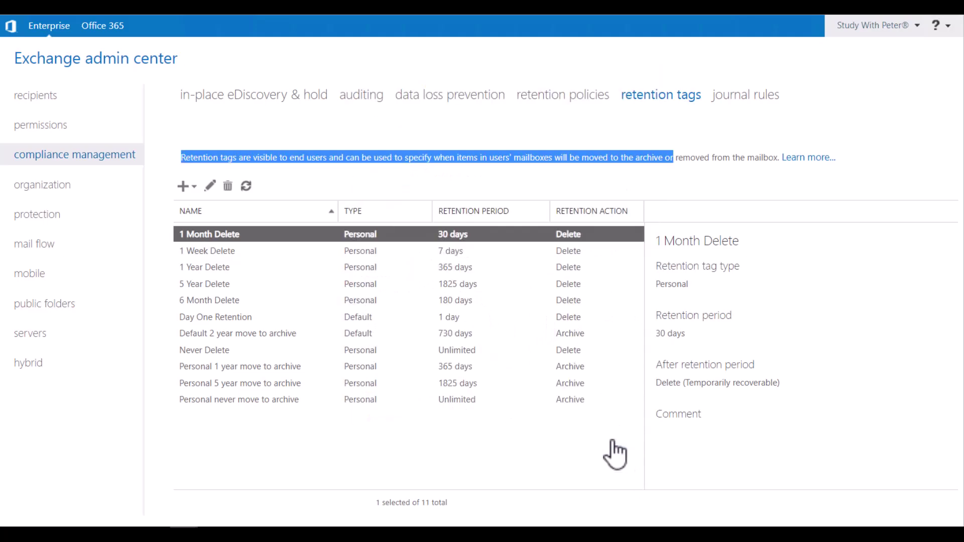
# Create default mailbox tag D1: Delete and Allow Recovery after 1 day, then save.
pyautogui.click(183, 186)
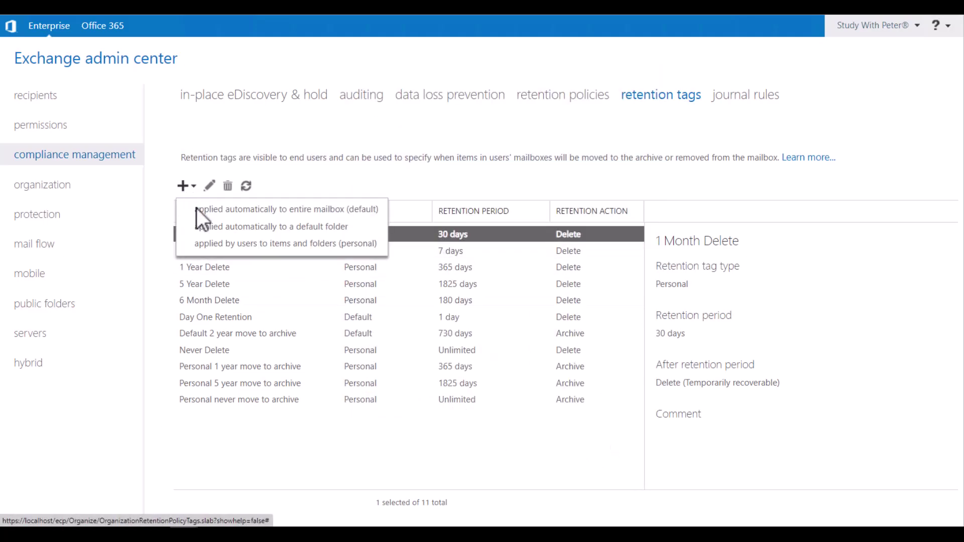
pyautogui.click(216, 210)
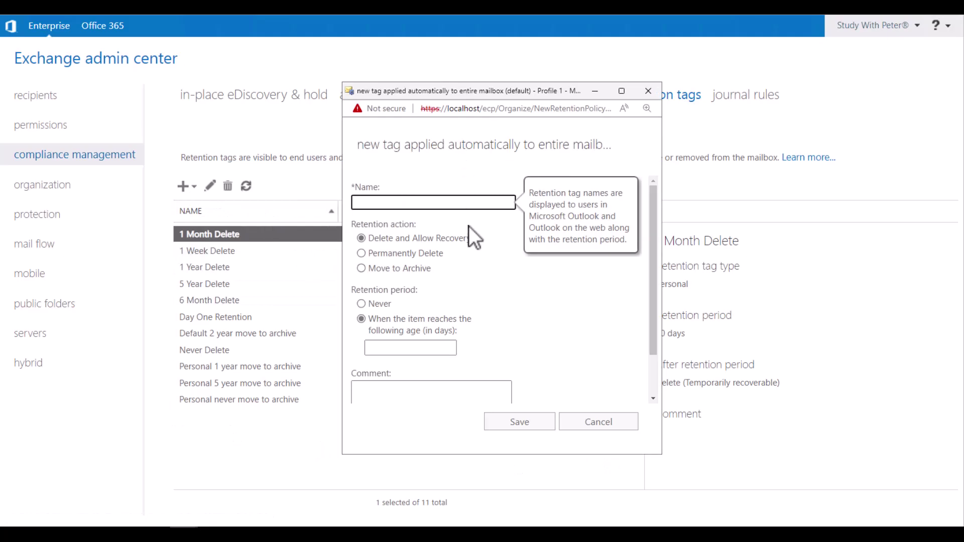
pyautogui.write('De')
pyautogui.press('BackSpace')
pyautogui.write('1')
pyautogui.click(390, 348)
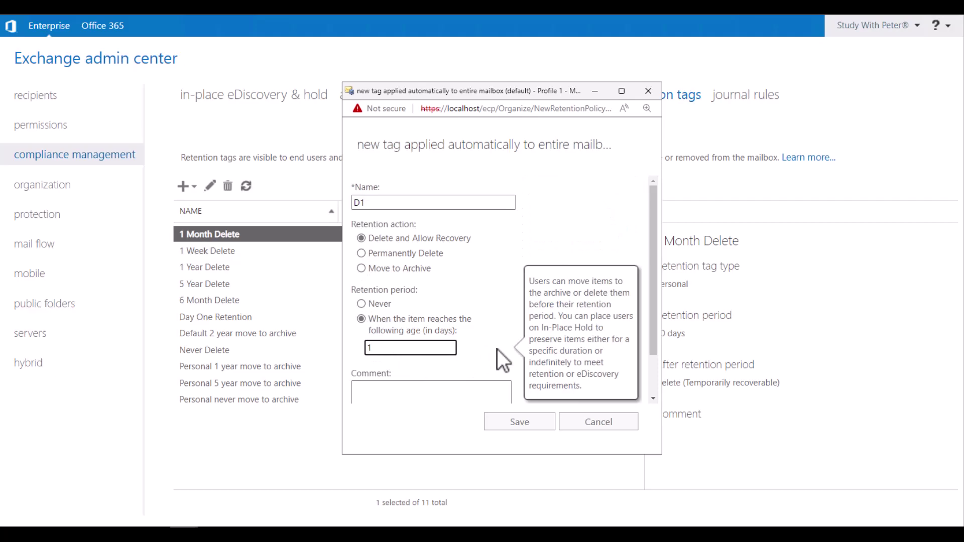
pyautogui.moveTo(421, 254)
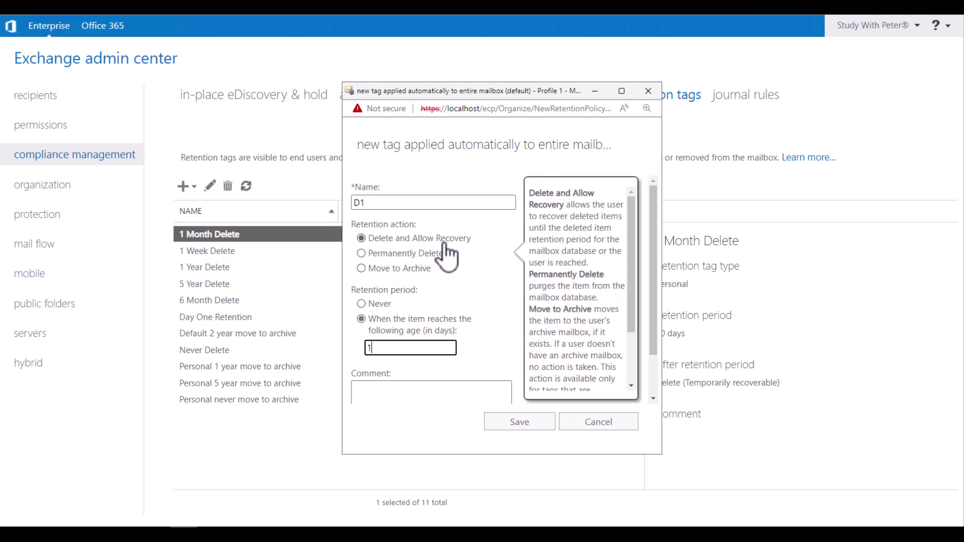
pyautogui.scroll(-1, 656, 345)
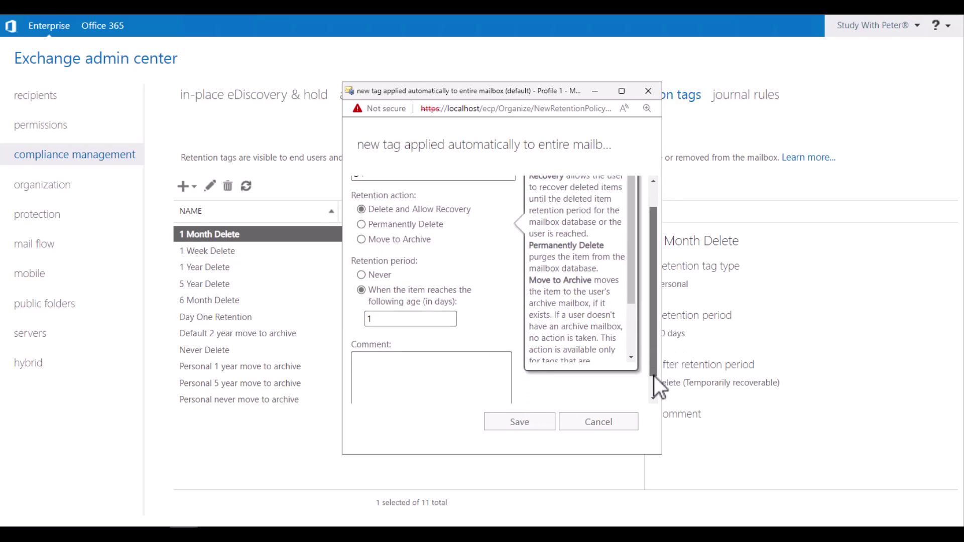
pyautogui.click(520, 430)
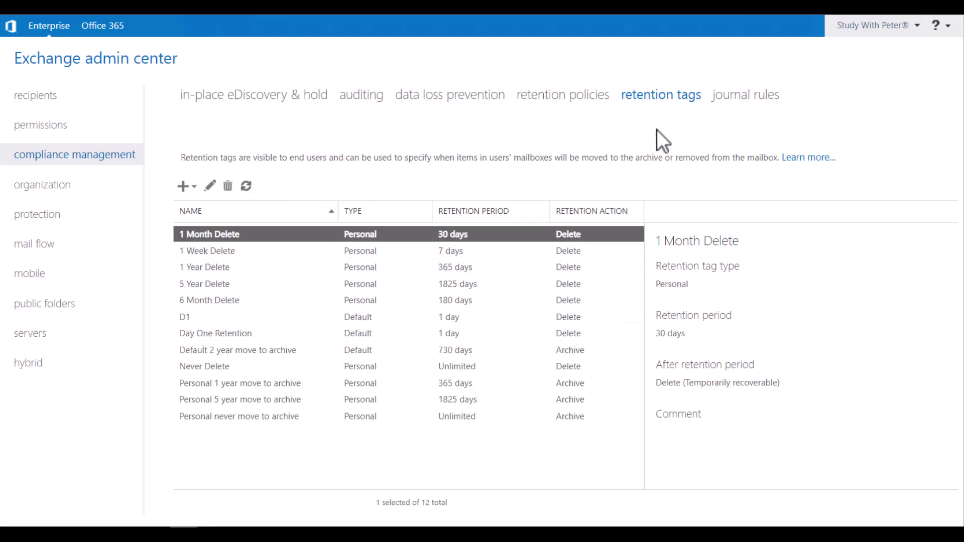
# Create retention policy D1 containing the D1 tag and save it.
pyautogui.click(185, 318)
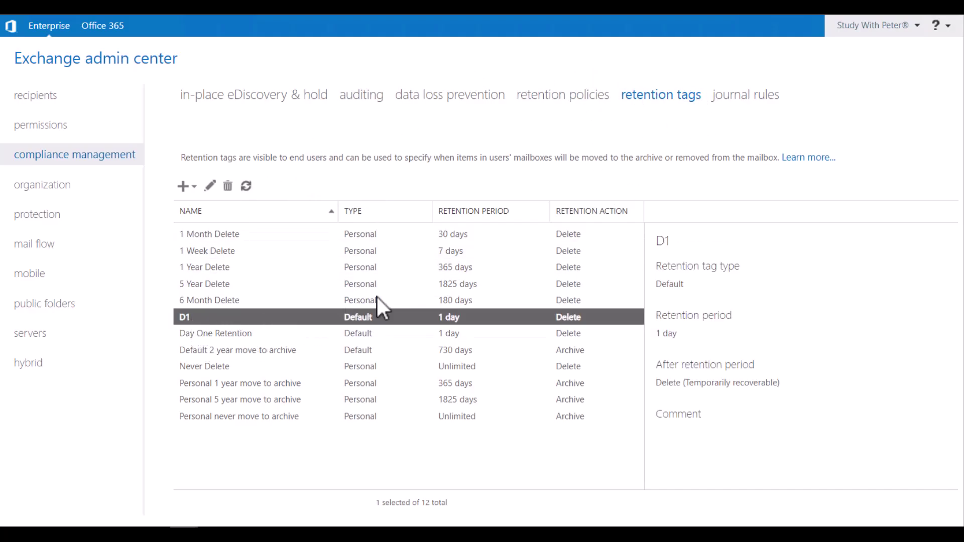
pyautogui.click(585, 98)
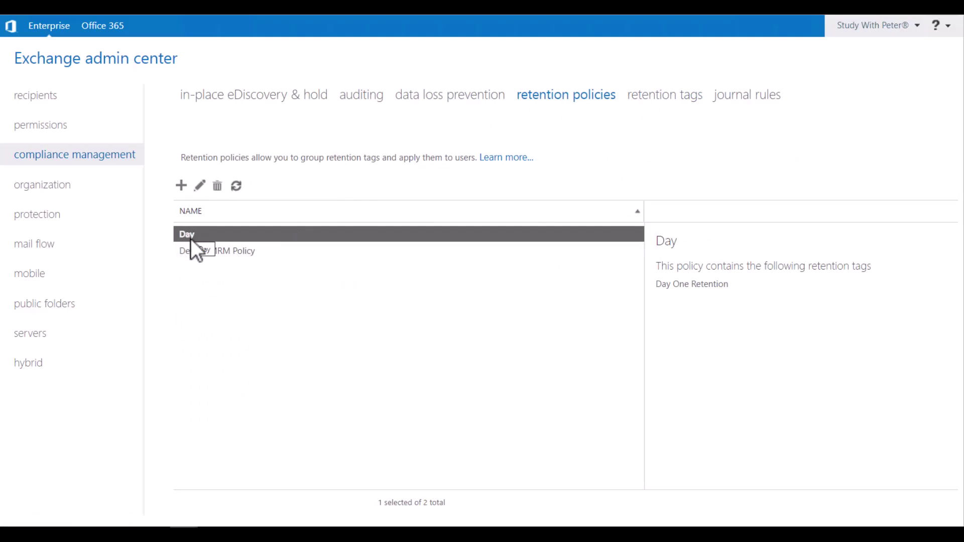
pyautogui.click(182, 186)
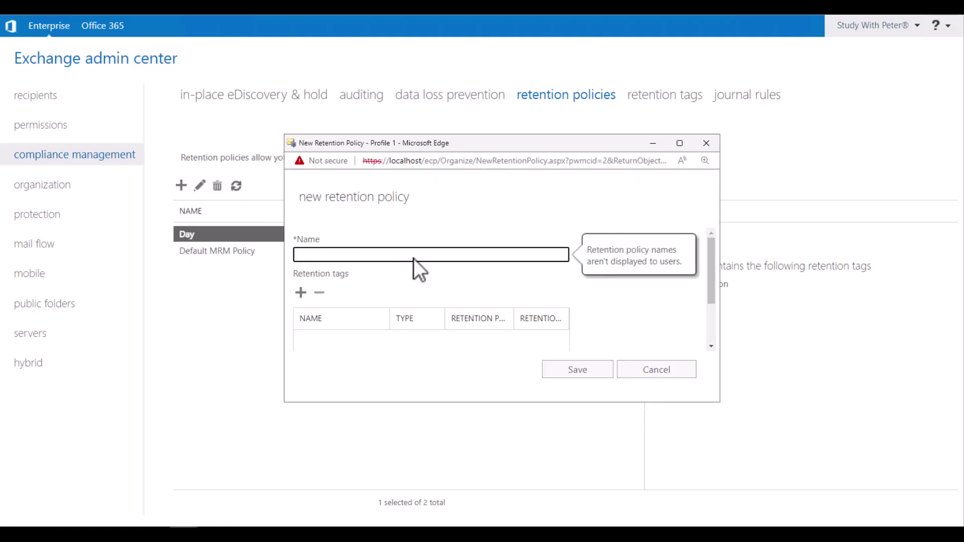
pyautogui.write('D1')
pyautogui.click(304, 295)
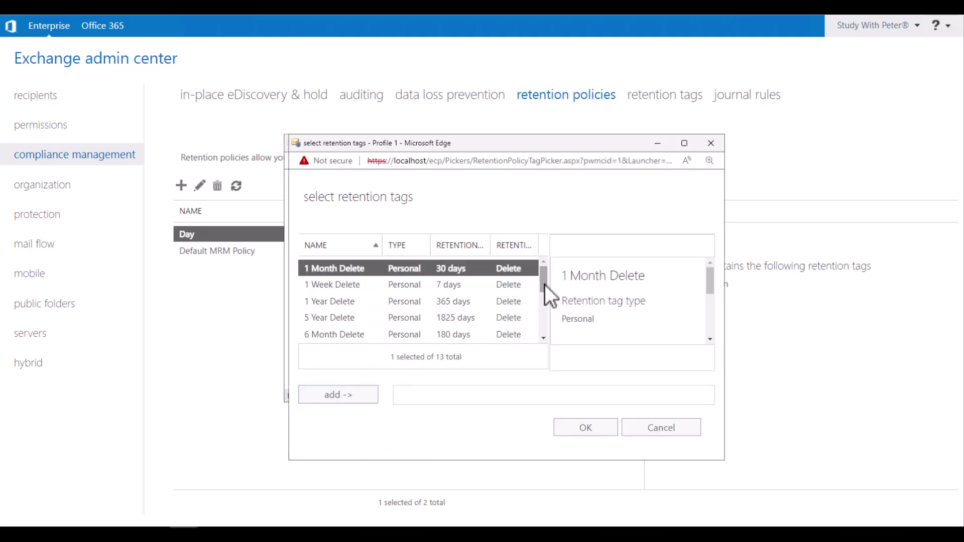
pyautogui.scroll(-3, 544, 286)
pyautogui.click(427, 311)
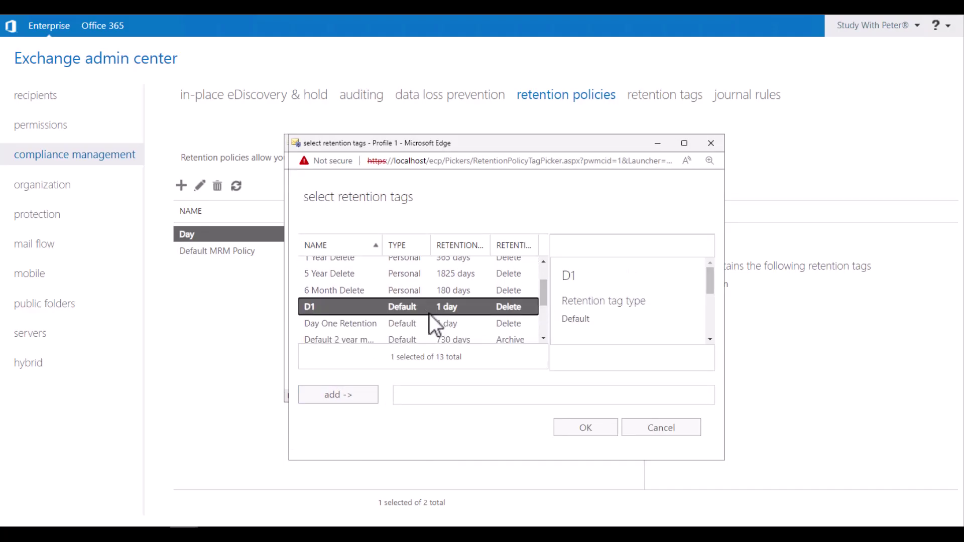
pyautogui.click(578, 429)
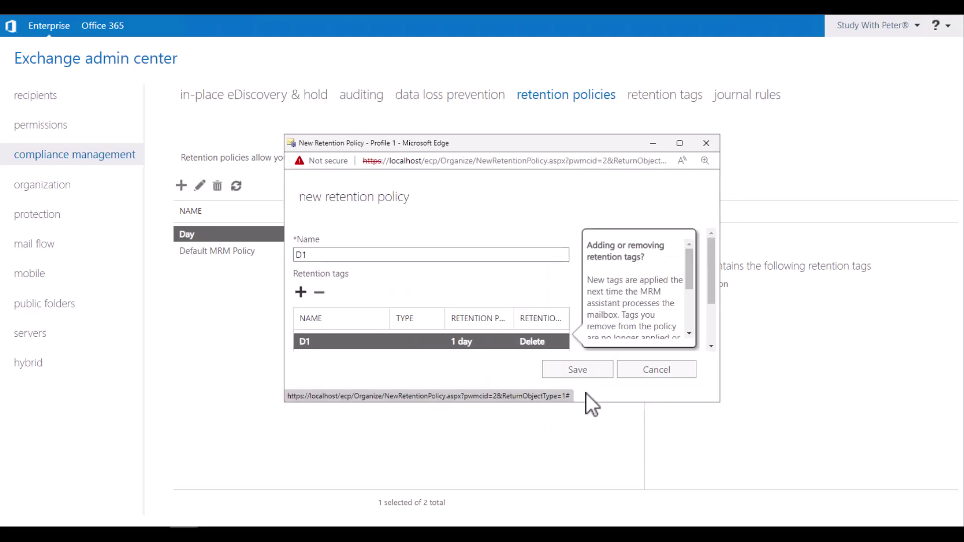
pyautogui.click(582, 370)
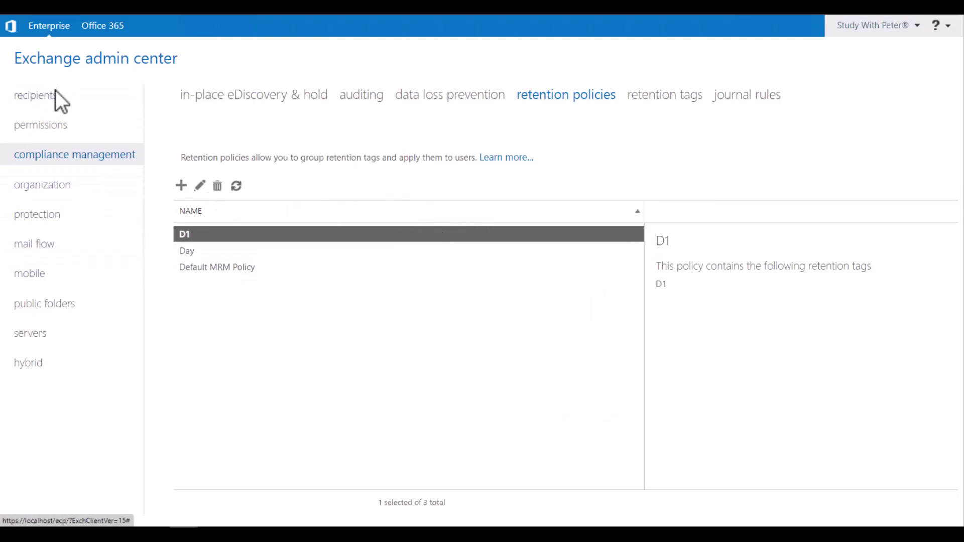
# Open User Two's mailbox for editing and check its mailbox usage quota settings.
pyautogui.click(53, 103)
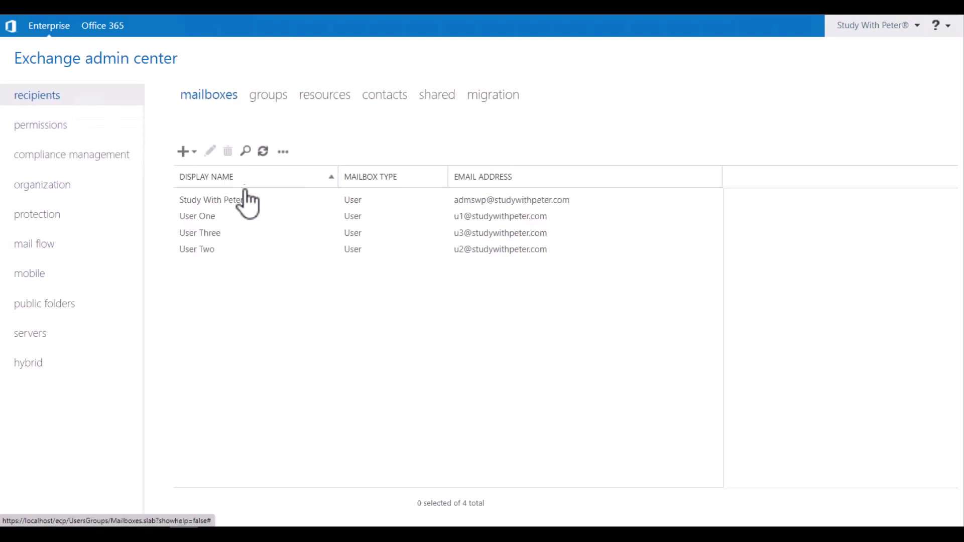
pyautogui.click(220, 239)
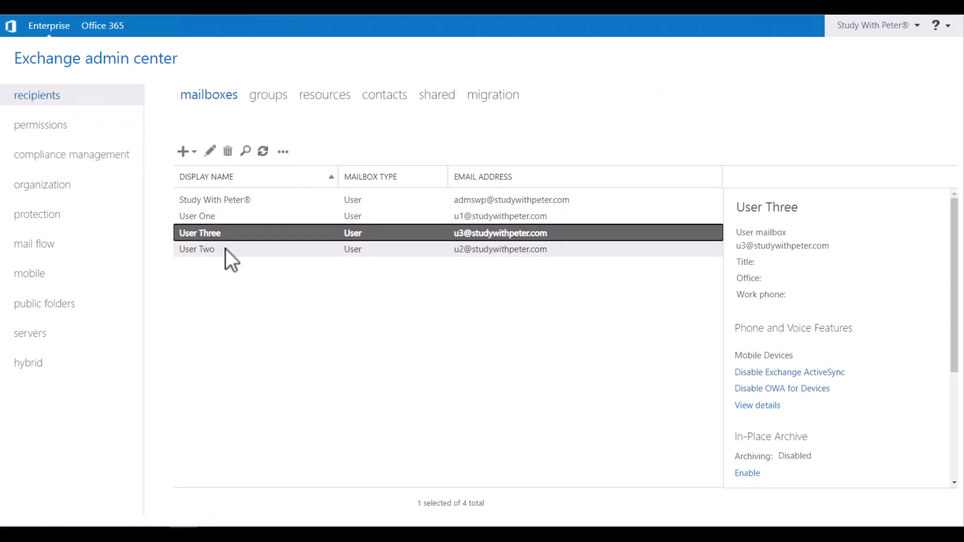
pyautogui.click(225, 249)
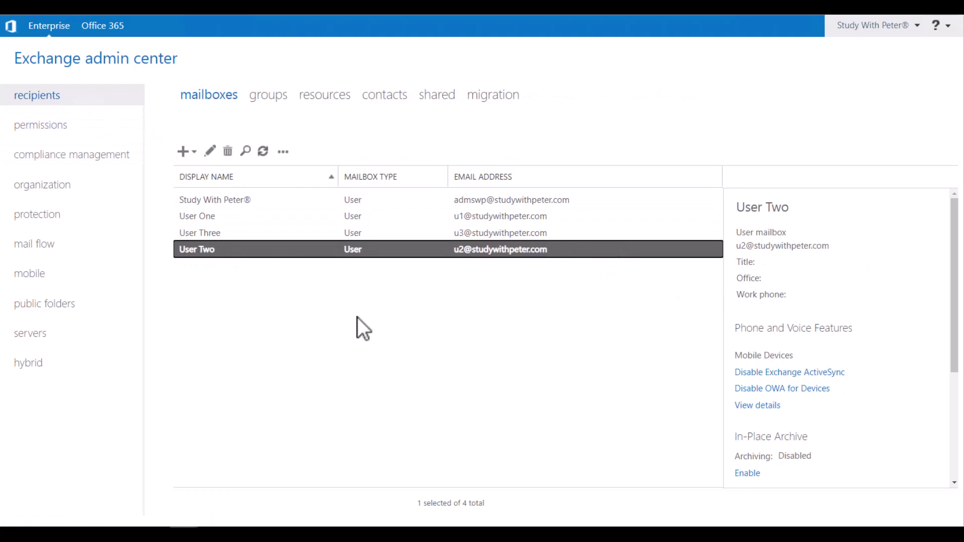
pyautogui.click(210, 152)
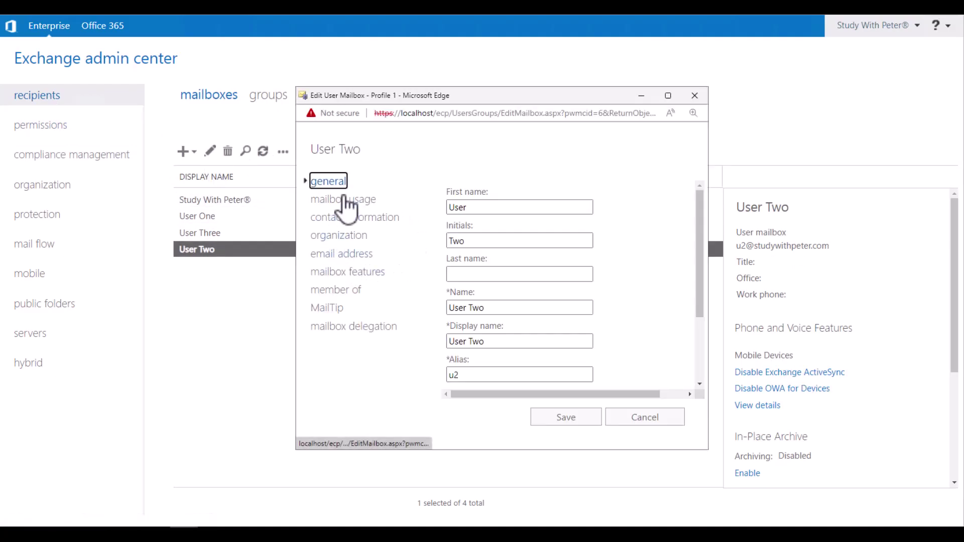
pyautogui.click(346, 201)
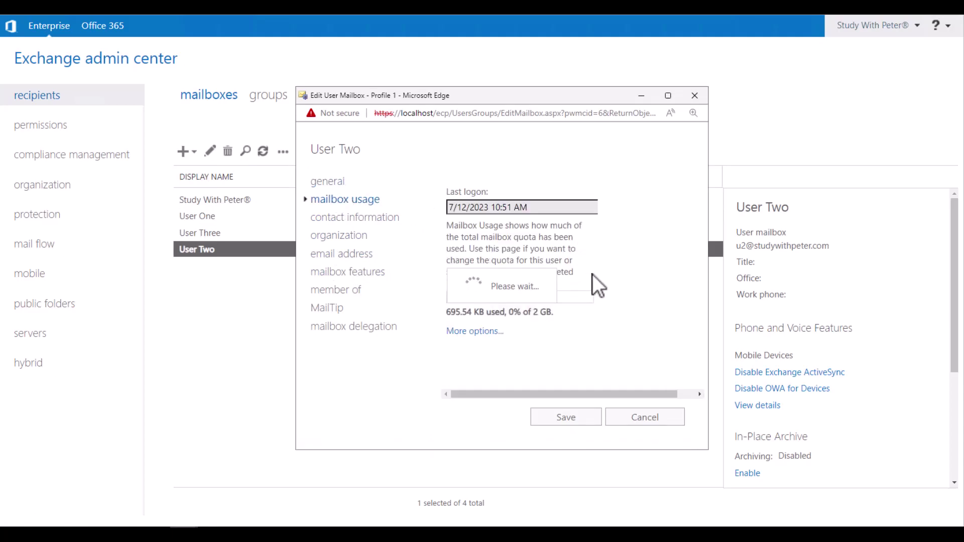
pyautogui.click(475, 332)
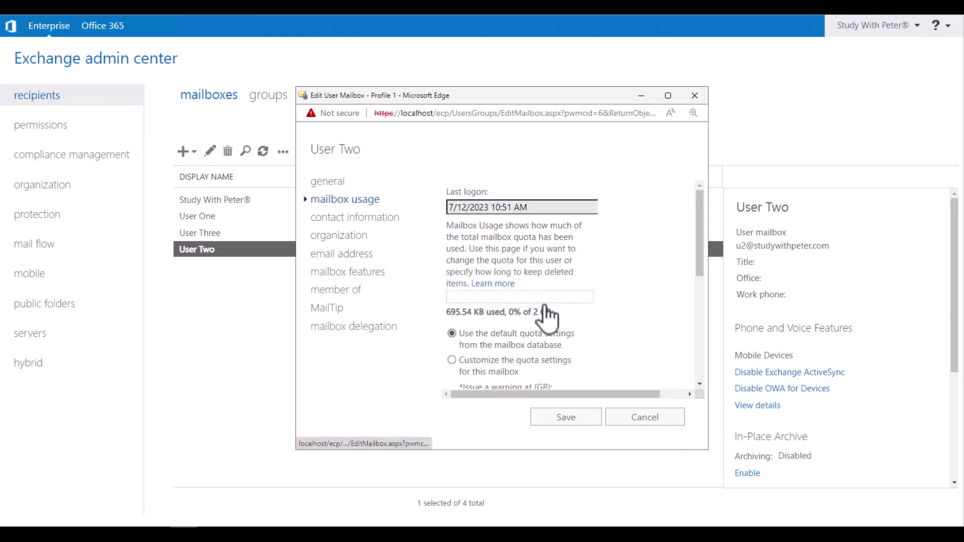
pyautogui.scroll(-4, 577, 297)
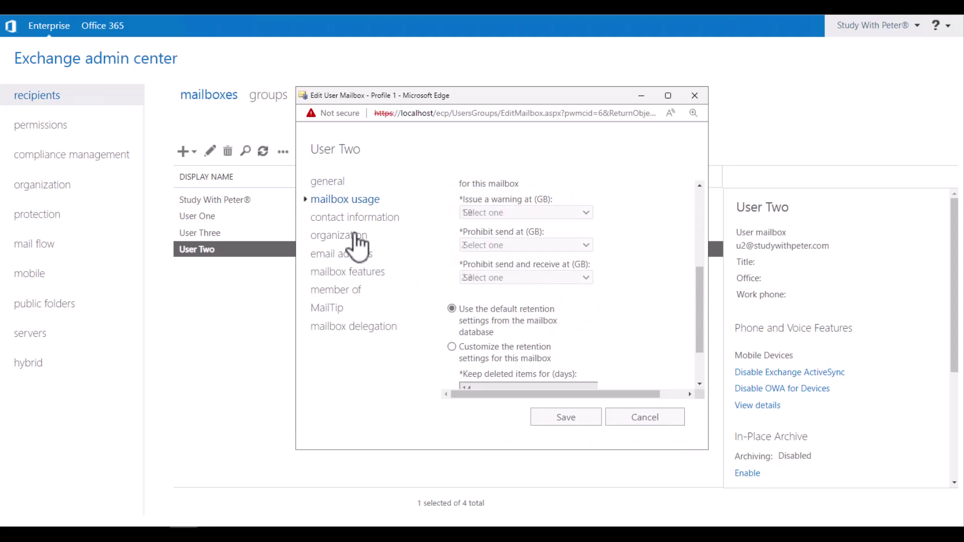
# Set User Two's retention policy to D1, save, and accept the quota warning.
pyautogui.click(366, 274)
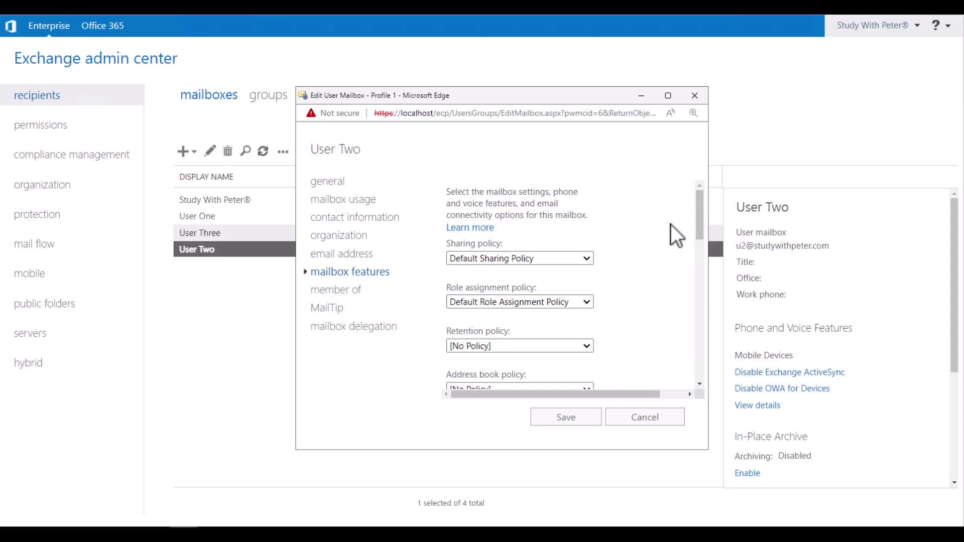
pyautogui.moveTo(700, 228); pyautogui.dragTo(701, 247)
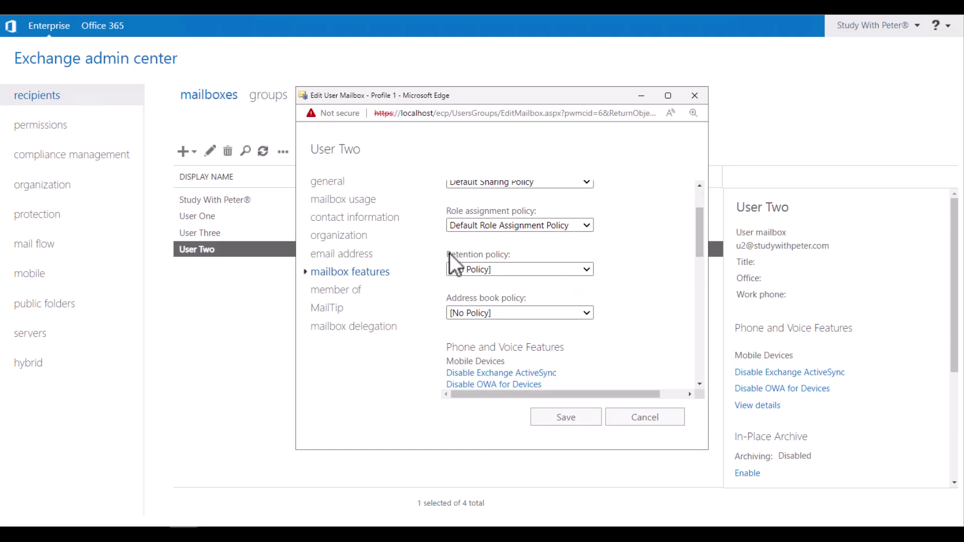
pyautogui.moveTo(448, 254); pyautogui.dragTo(503, 255)
pyautogui.click(587, 270)
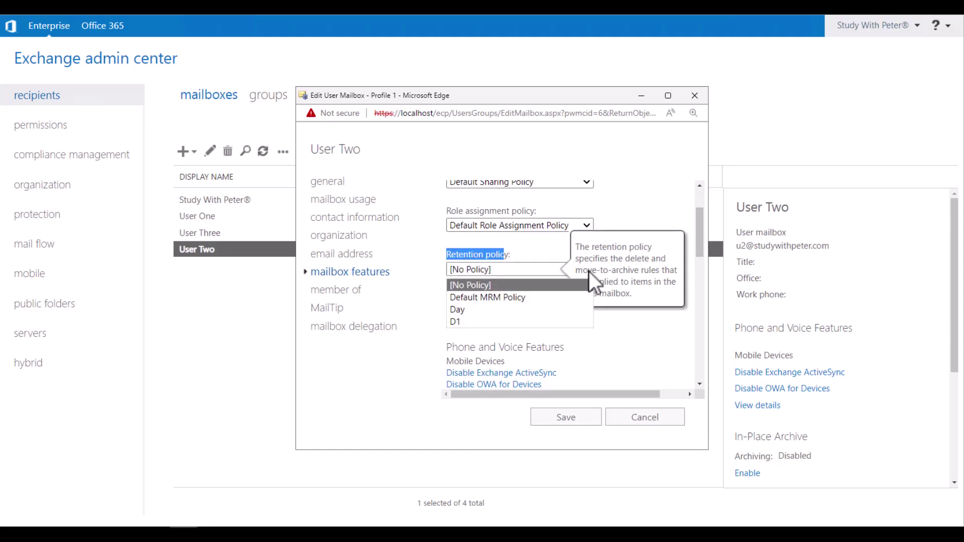
pyautogui.click(464, 321)
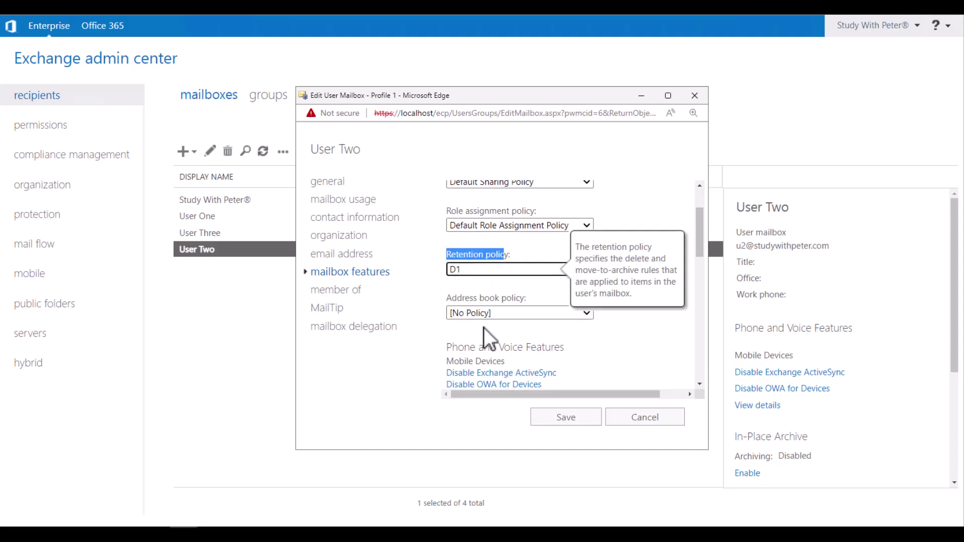
pyautogui.click(573, 422)
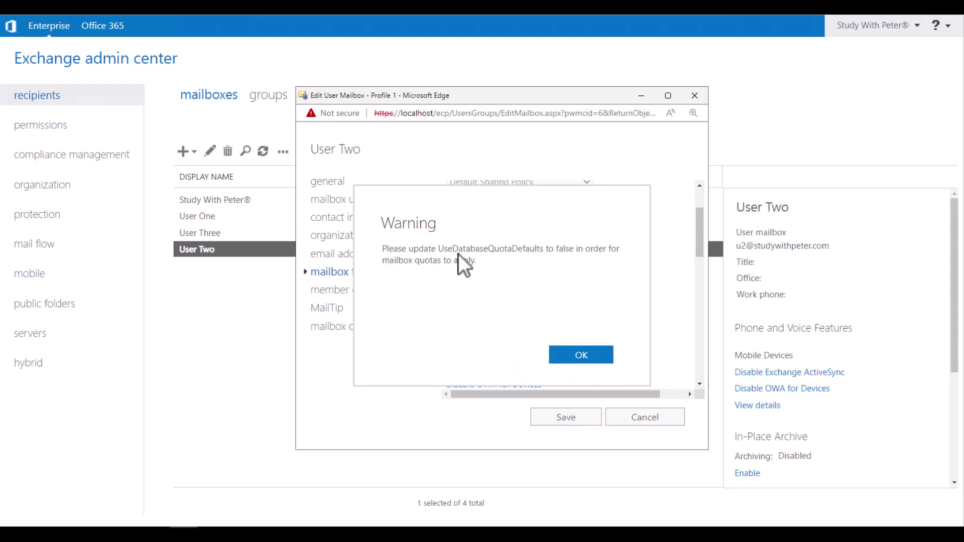
pyautogui.click(583, 355)
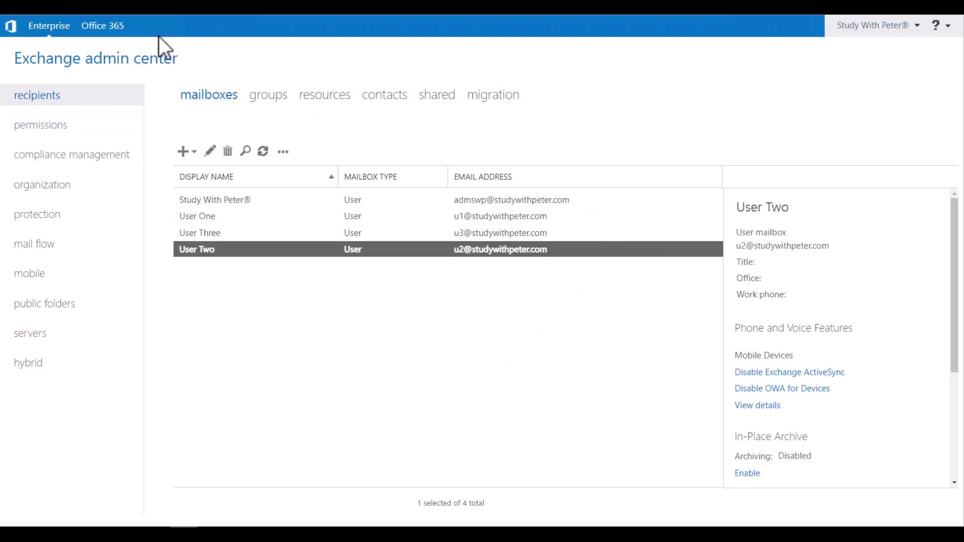
# Switch to the Outlook Mail window and sign out of User One.
pyautogui.click(957, 22)
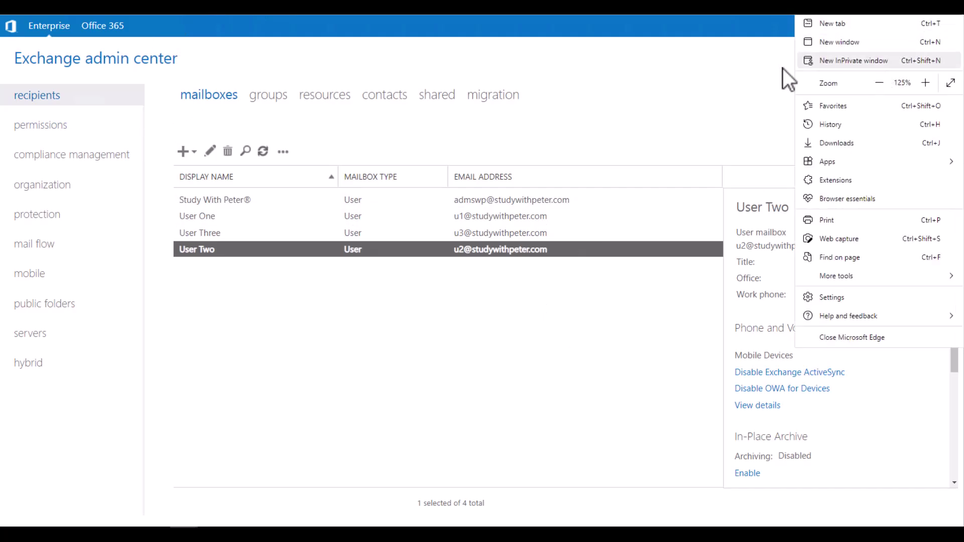
pyautogui.click(168, 534)
pyautogui.click(236, 505)
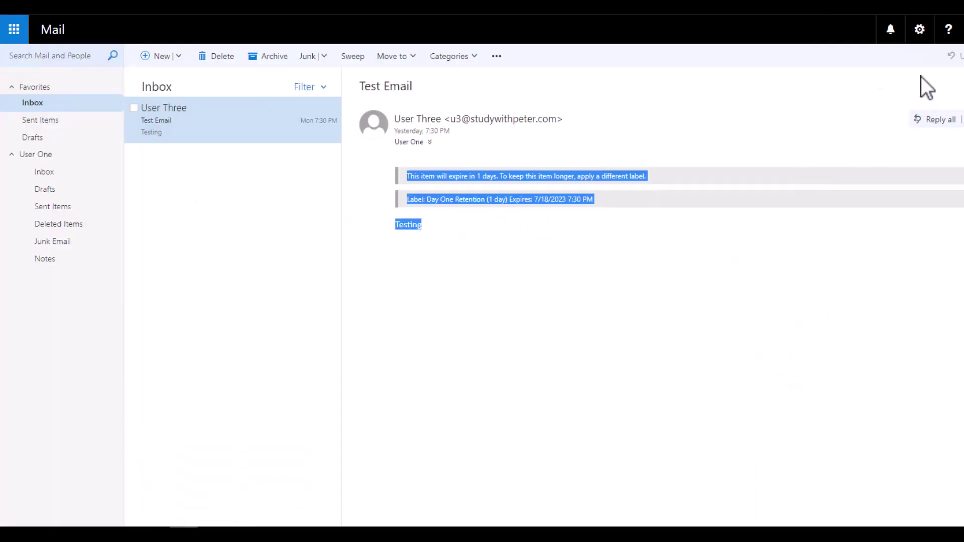
pyautogui.click(959, 29)
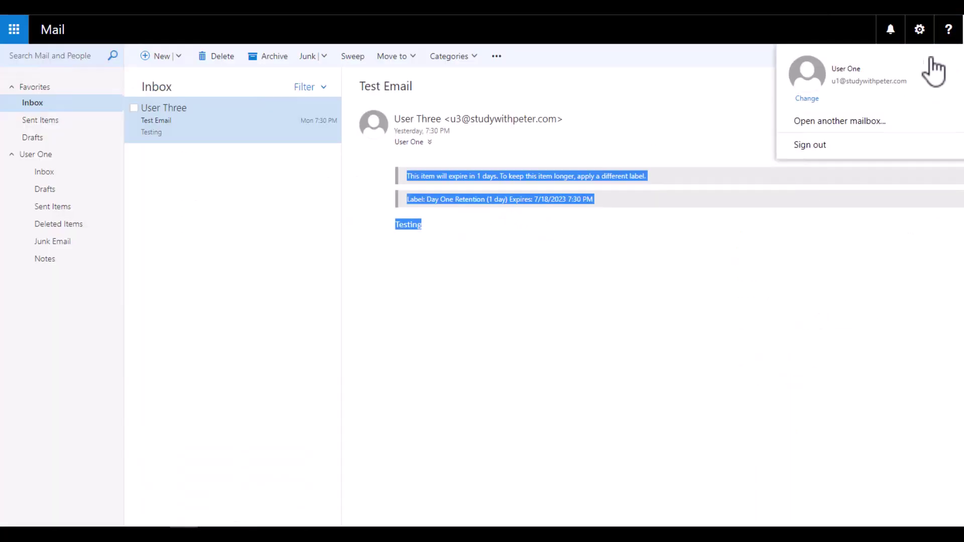
pyautogui.click(816, 145)
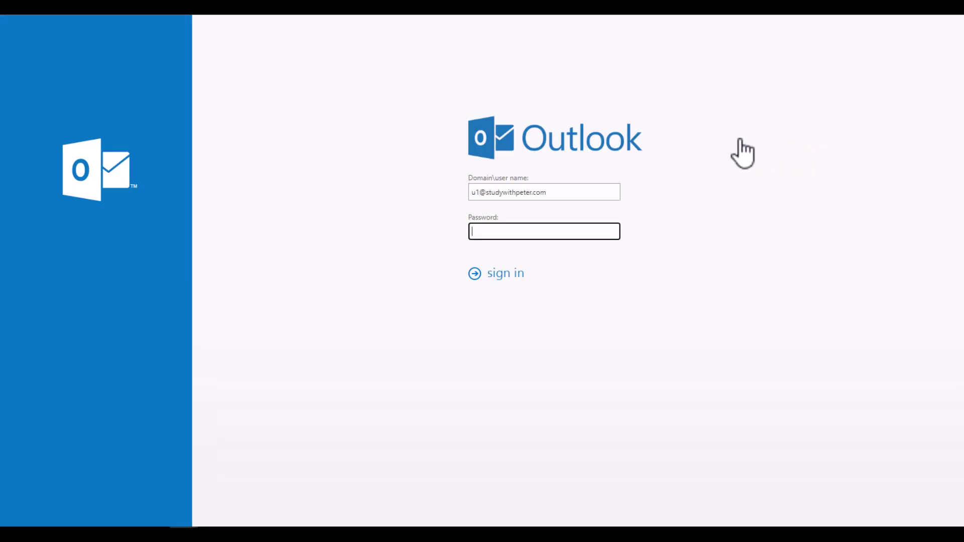
# Sign in as User Two, retrying the password, and open the test email from User One.
pyautogui.click(486, 198)
pyautogui.press('BackSpace')
pyautogui.write('2')
pyautogui.press('Tab')
pyautogui.write('•••••••••••')
pyautogui.press('Return')
pyautogui.click(499, 232)
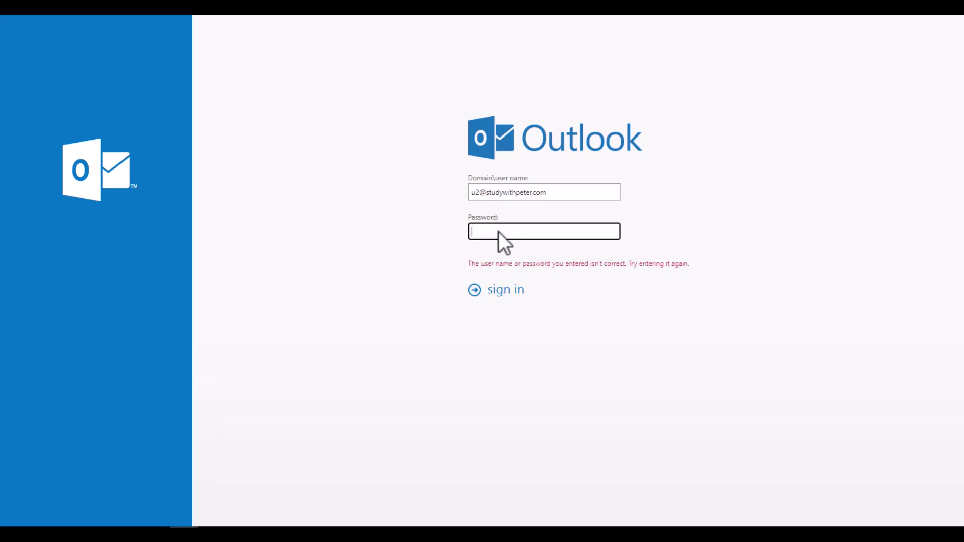
pyautogui.write('•')
pyautogui.press('BackSpace')
pyautogui.press('BackSpace')
pyautogui.press('BackSpace')
pyautogui.press('BackSpace')
pyautogui.press('BackSpace')
pyautogui.press('BackSpace')
pyautogui.press('BackSpace')
pyautogui.press('BackSpace')
pyautogui.press('BackSpace')
pyautogui.press('BackSpace')
pyautogui.press('BackSpace')
pyautogui.write('••')
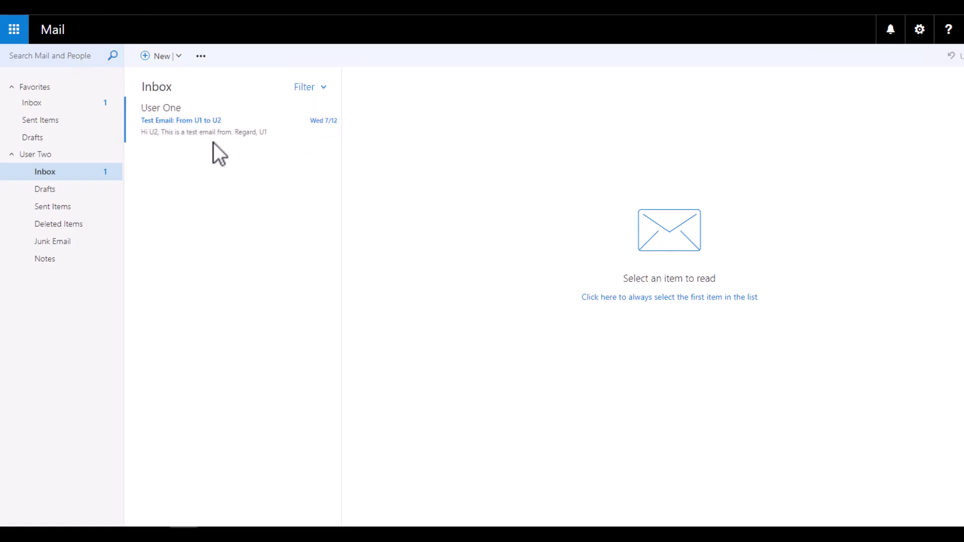
pyautogui.click(209, 130)
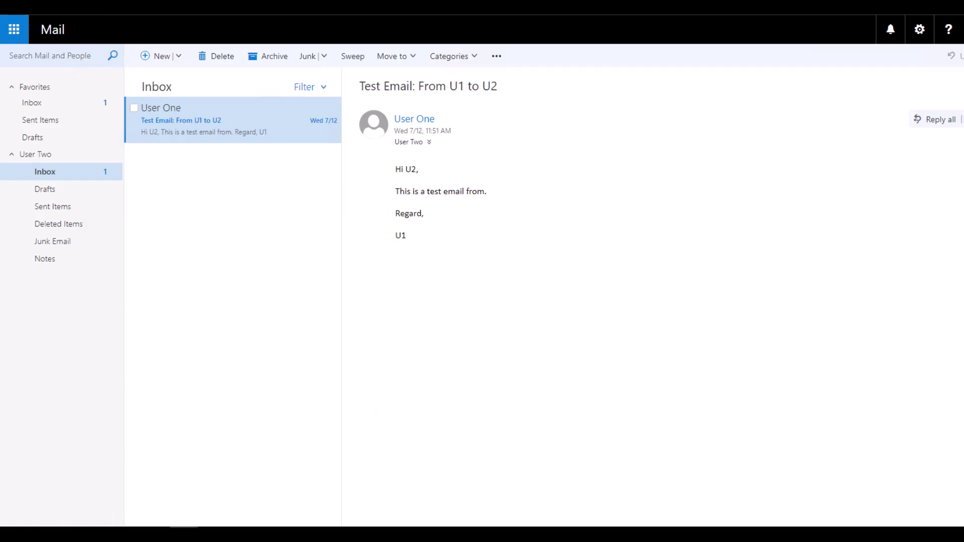
pyautogui.press('super')
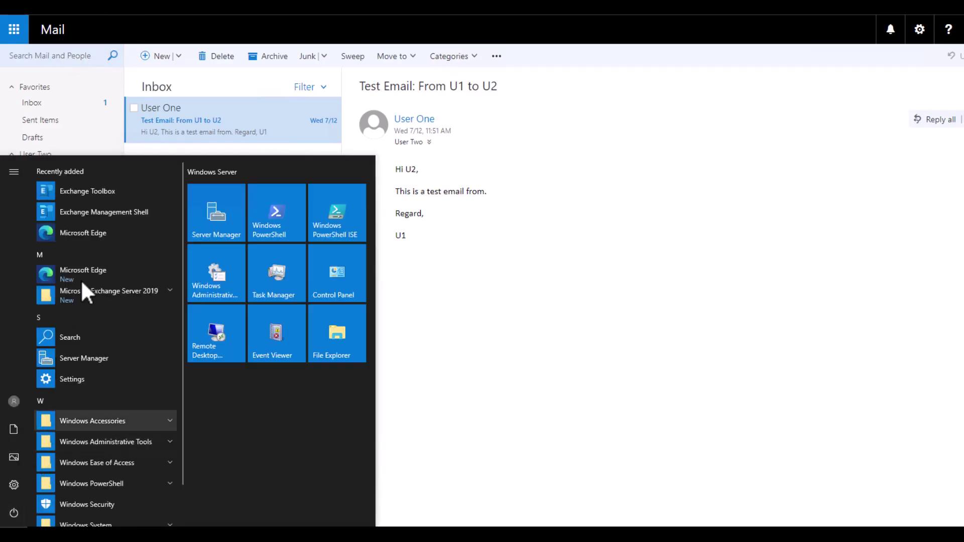
# Launch Exchange Management Shell and run Get-RetentionPolicyTag.
pyautogui.click(114, 211)
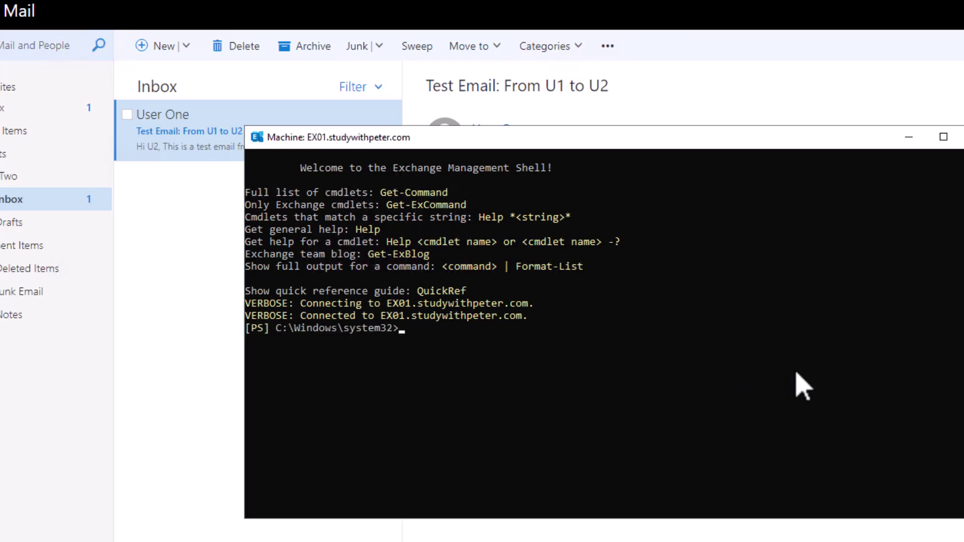
pyautogui.write('Get-Rete')
pyautogui.press('Tab')
pyautogui.write('Tag')
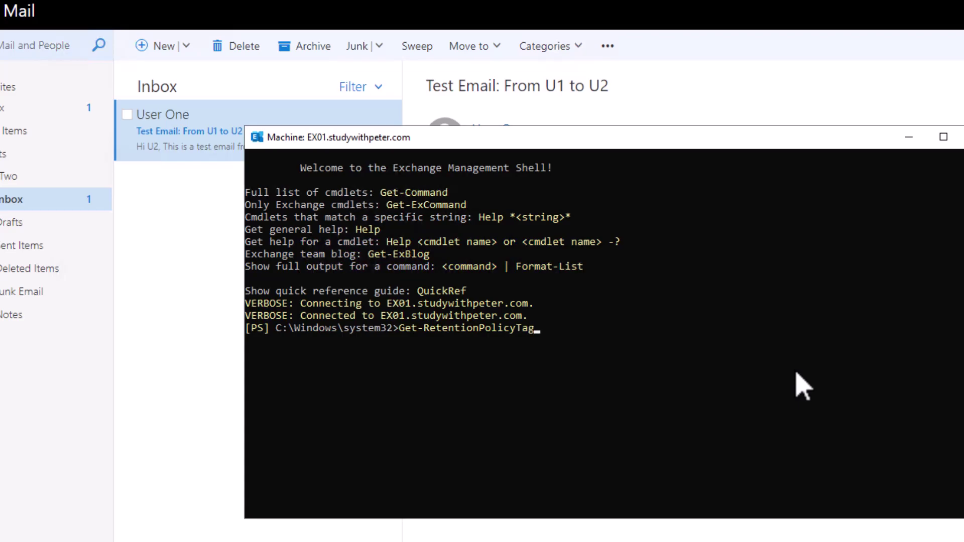
pyautogui.press('Return')
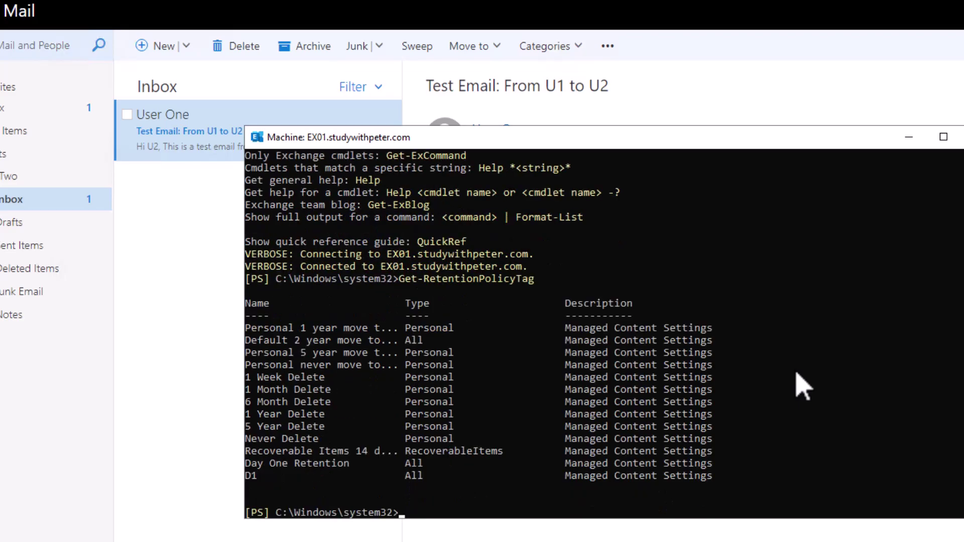
# Run Get-RetentionPolicy and copy the D1 policy row.
pyautogui.moveTo(713, 476); pyautogui.dragTo(254, 517)
pyautogui.click(432, 511)
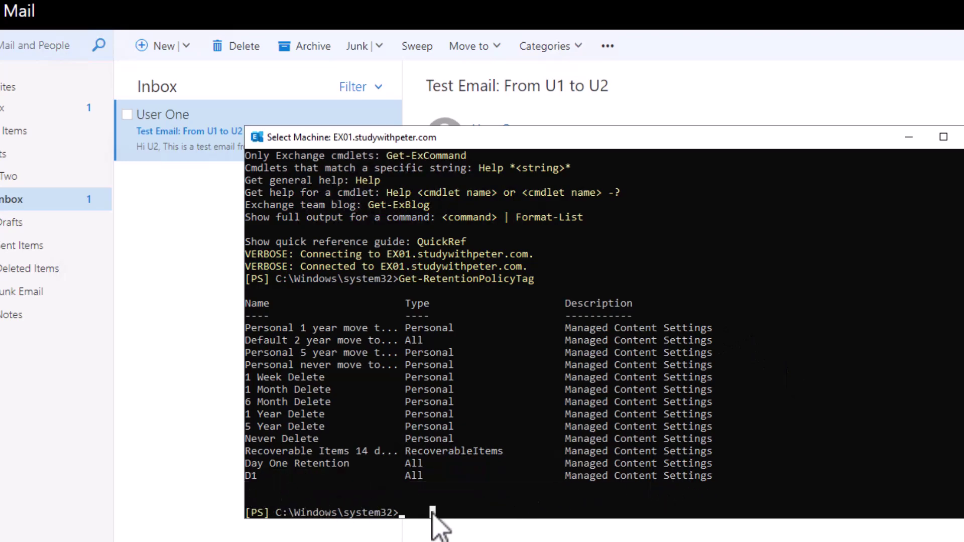
pyautogui.press('Escape')
pyautogui.press('Up')
pyautogui.press('BackSpace')
pyautogui.press('BackSpace')
pyautogui.press('BackSpace')
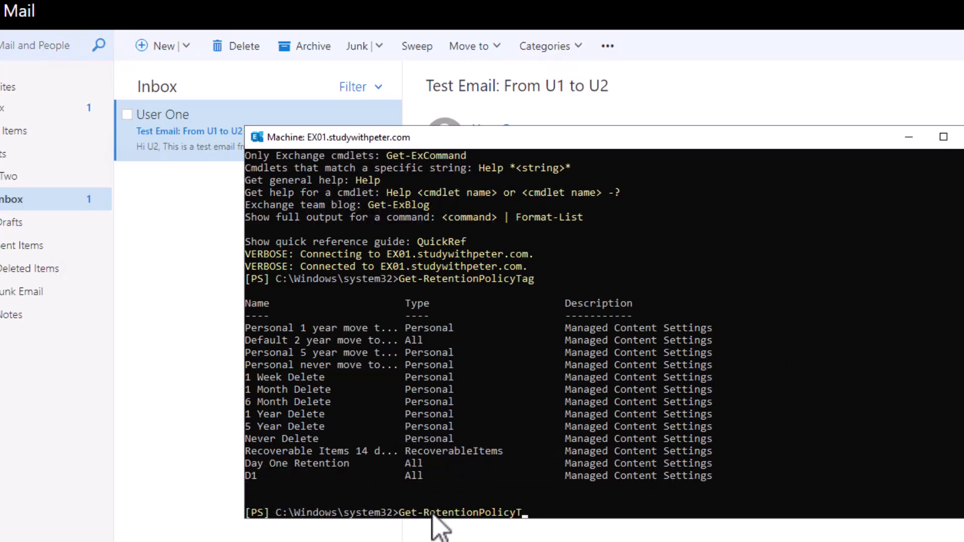
pyautogui.press('Return')
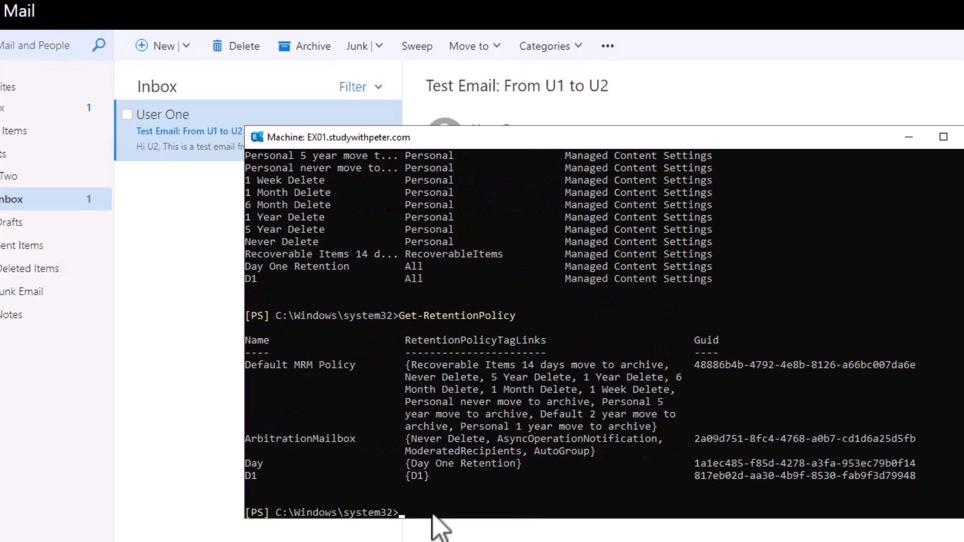
pyautogui.moveTo(914, 475); pyautogui.dragTo(254, 478)
pyautogui.rightClick(445, 512)
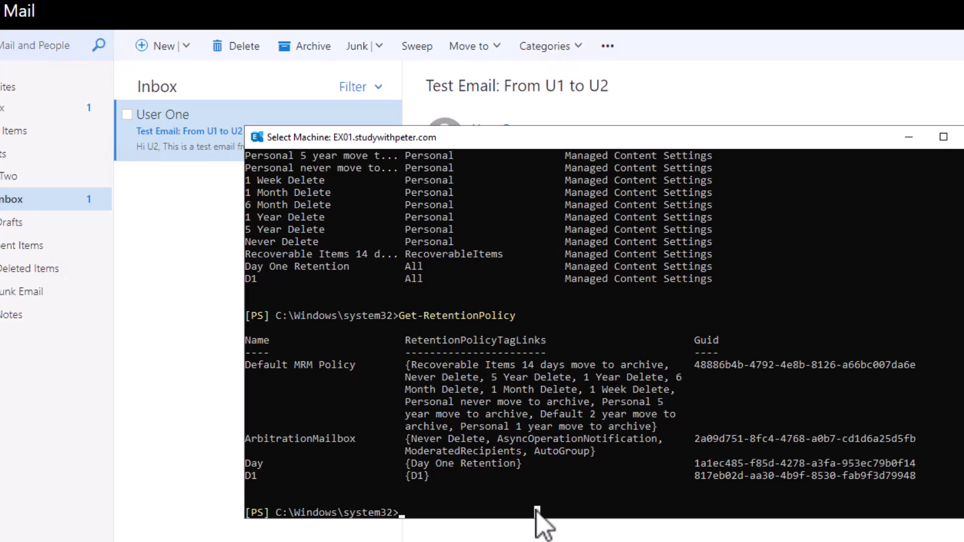
# Run Get-Mailbox -Identity with User Two's e-mail address.
pyautogui.write('Get-AcceptedDomain')
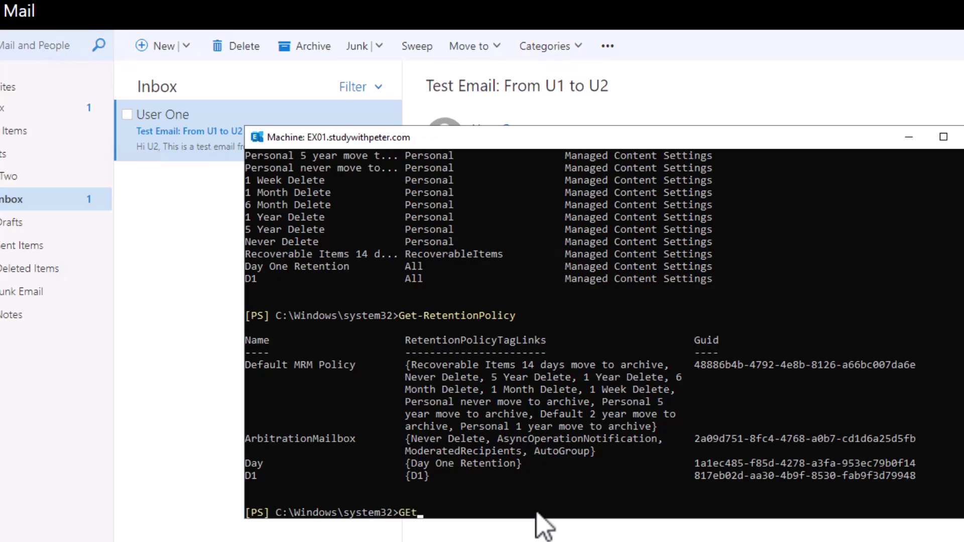
pyautogui.press('BackSpace')
pyautogui.press('BackSpace')
pyautogui.press('BackSpace')
pyautogui.press('BackSpace')
pyautogui.press('BackSpace')
pyautogui.press('BackSpace')
pyautogui.press('BackSpace')
pyautogui.press('BackSpace')
pyautogui.press('BackSpace')
pyautogui.press('BackSpace')
pyautogui.press('BackSpace')
pyautogui.press('BackSpace')
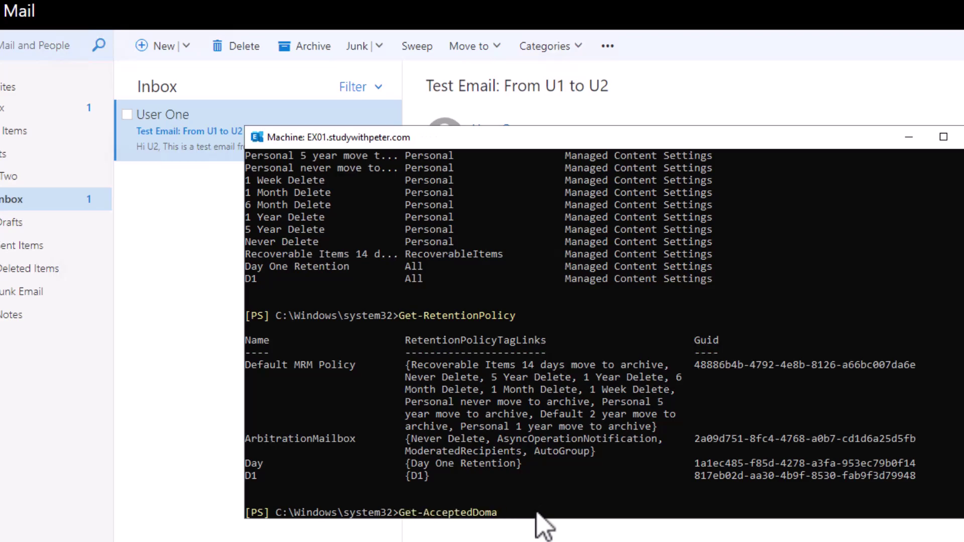
pyautogui.press('BackSpace')
pyautogui.press('BackSpace')
pyautogui.write('Mailbox -')
pyautogui.write('t')
pyautogui.press('BackSpace')
pyautogui.press('BackSpace')
pyautogui.write('-Identity')
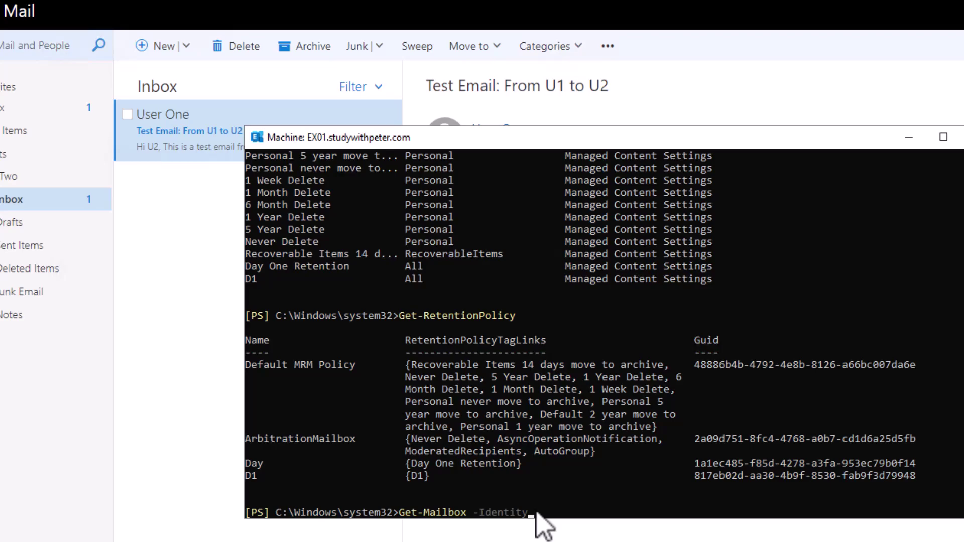
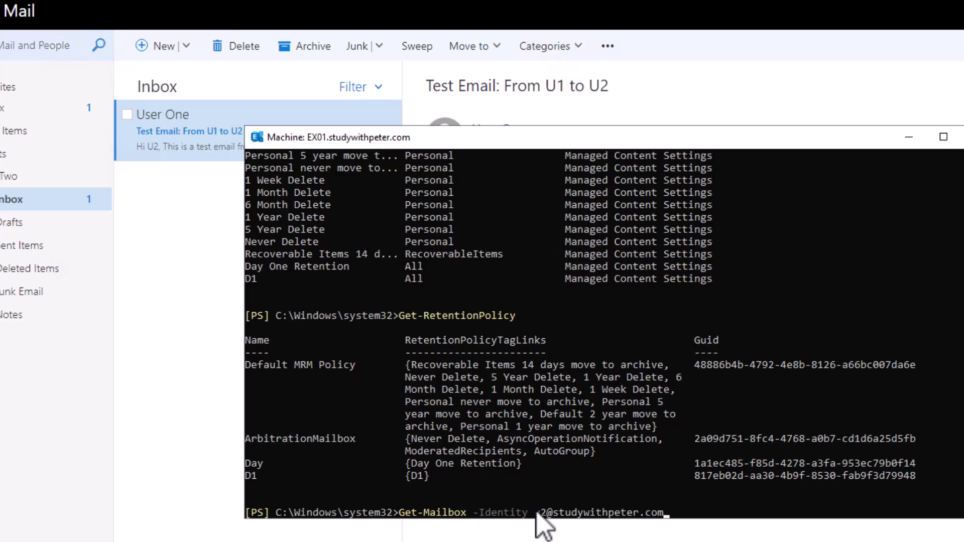
pyautogui.press('Return')
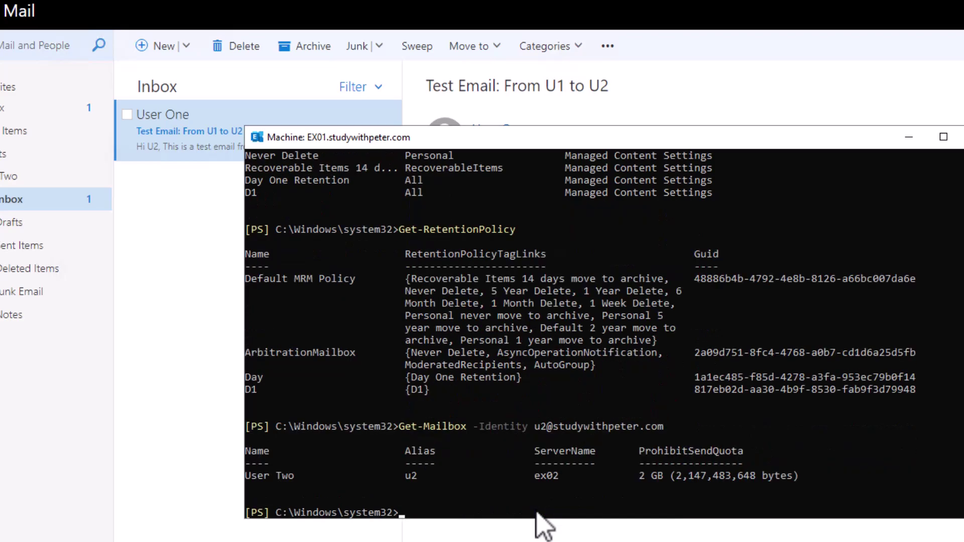
# Pipe that query to Select-Object REntentionPolicy, which returns a blank column.
pyautogui.press('Up')
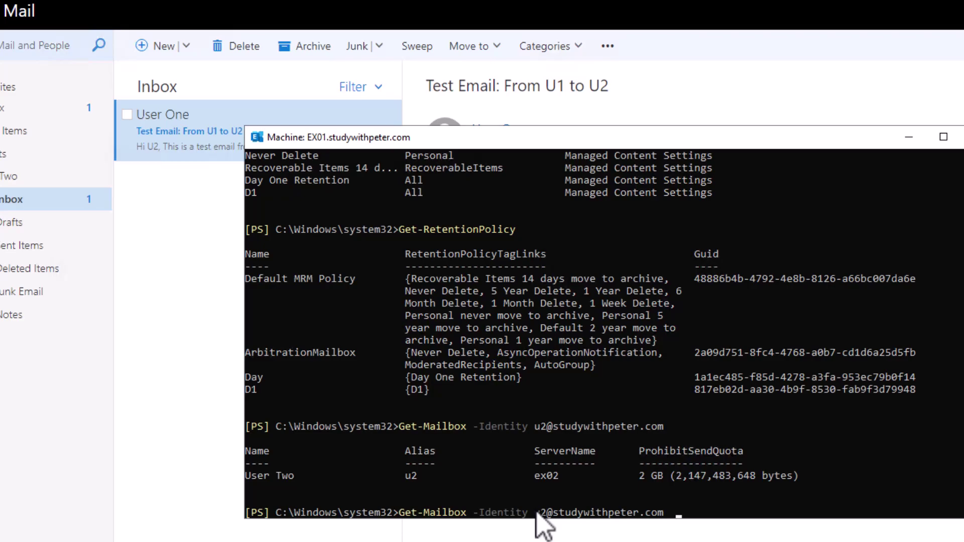
pyautogui.write('| Select-')
pyautogui.press('Tab')
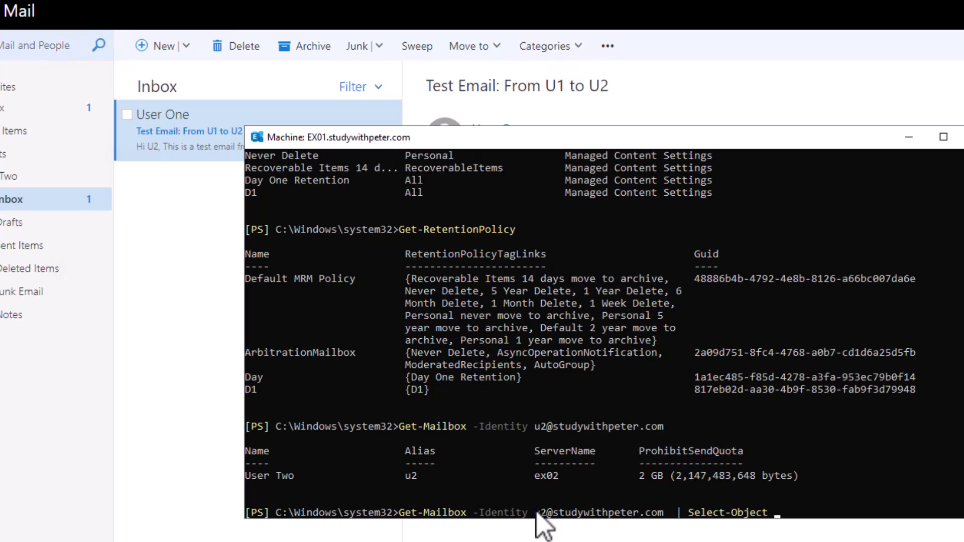
pyautogui.write('REntentionPolicy')
pyautogui.press('Return')
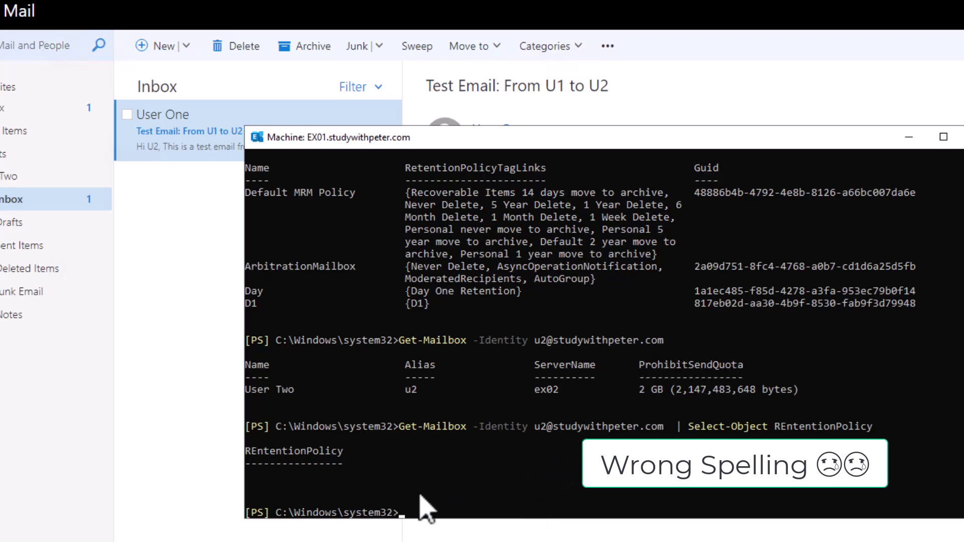
# Confirm User Two's mailbox features show retention policy D1 and save the mailbox.
pyautogui.click(201, 282)
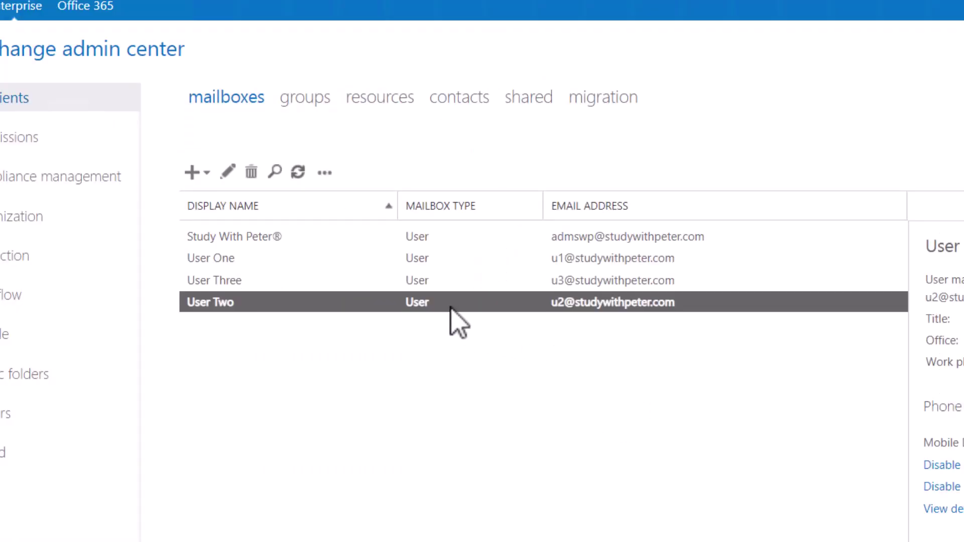
pyautogui.doubleClick(448, 307)
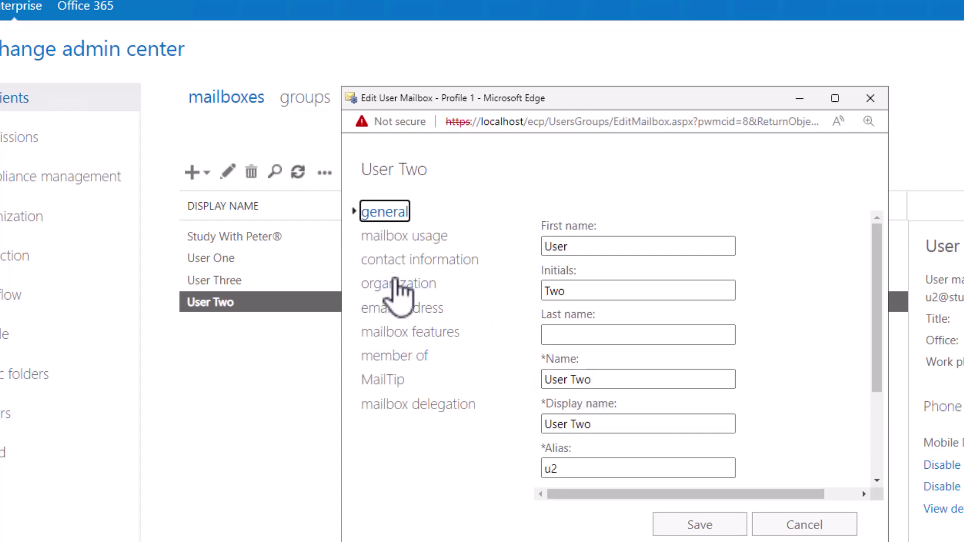
pyautogui.click(420, 333)
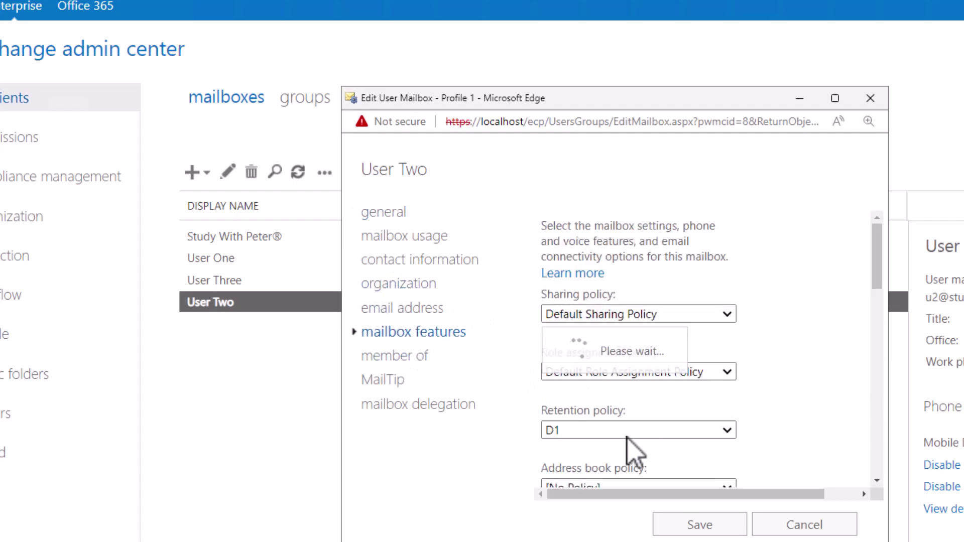
pyautogui.click(695, 528)
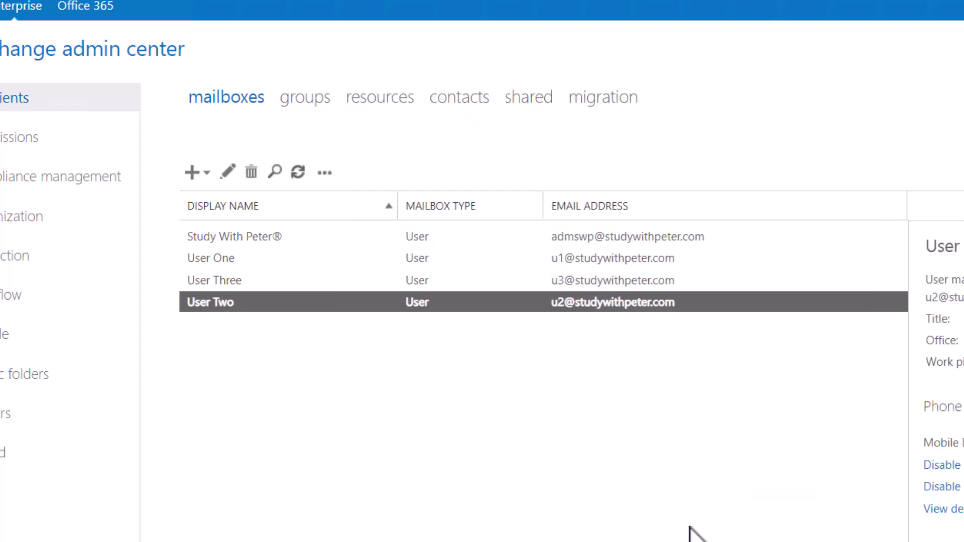
pyautogui.scroll(-3, 937, 381)
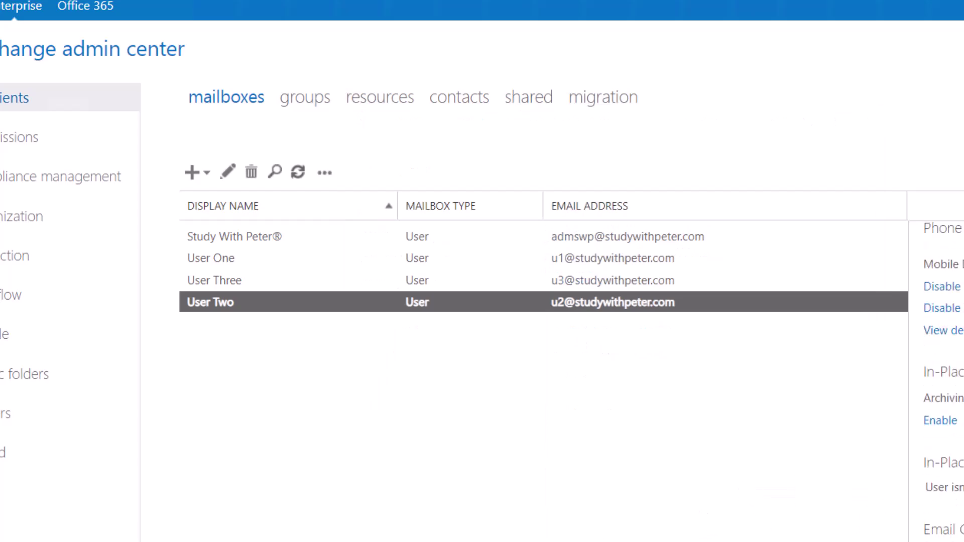
pyautogui.hotkey('alt', 'Tab')
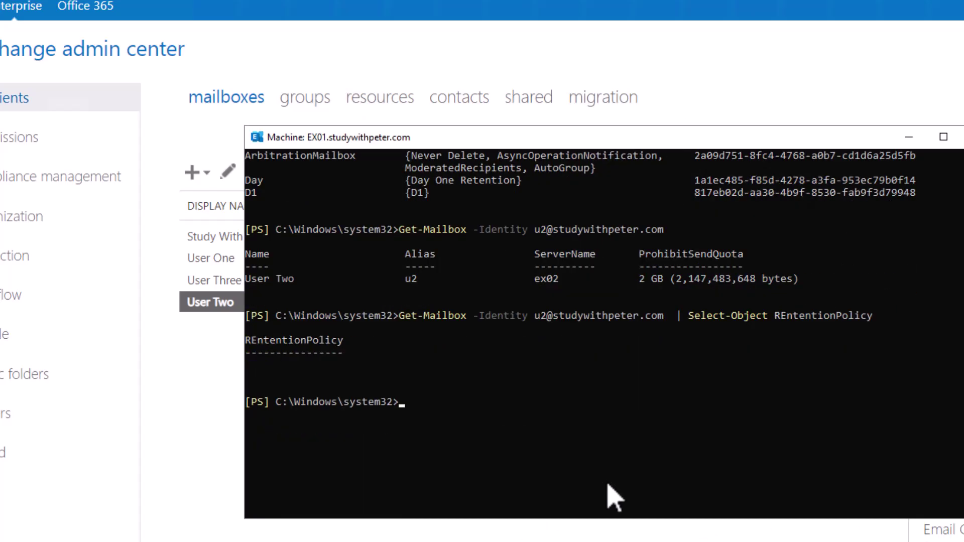
# Rerun the Get-Mailbox | Select-Object REntentionPolicy query for User Two; it returns blank again.
pyautogui.scroll(3, 615, 497)
pyautogui.press('Up')
pyautogui.press('Return')
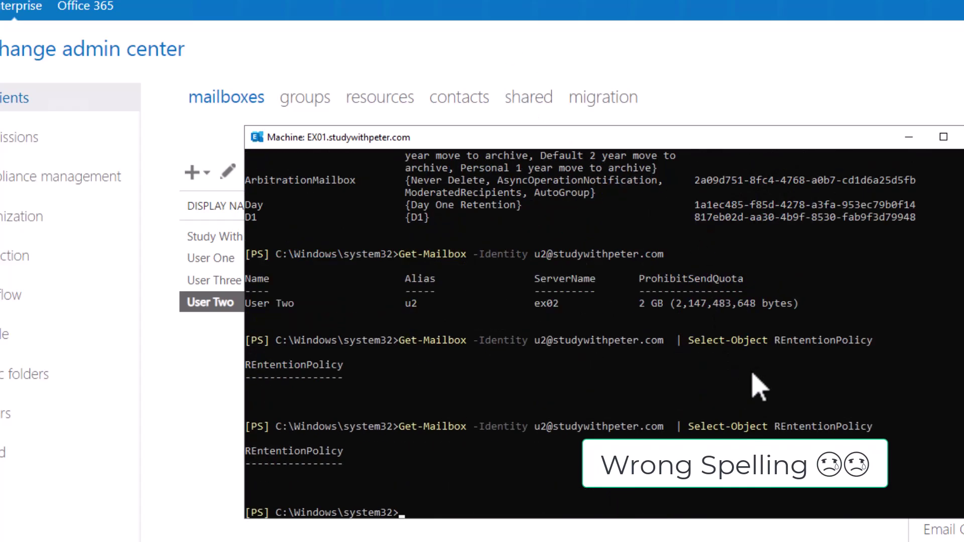
pyautogui.scroll(-1, 761, 387)
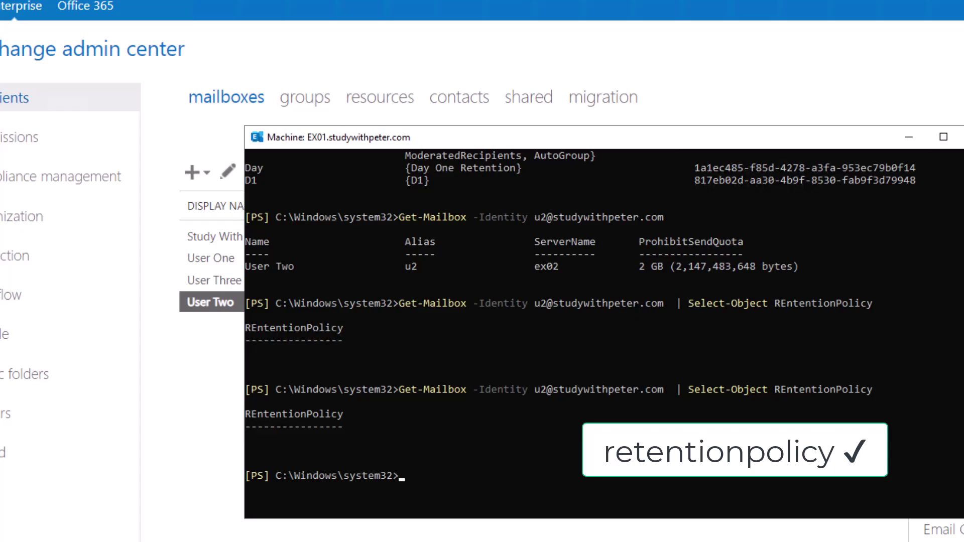
pyautogui.click(657, 490)
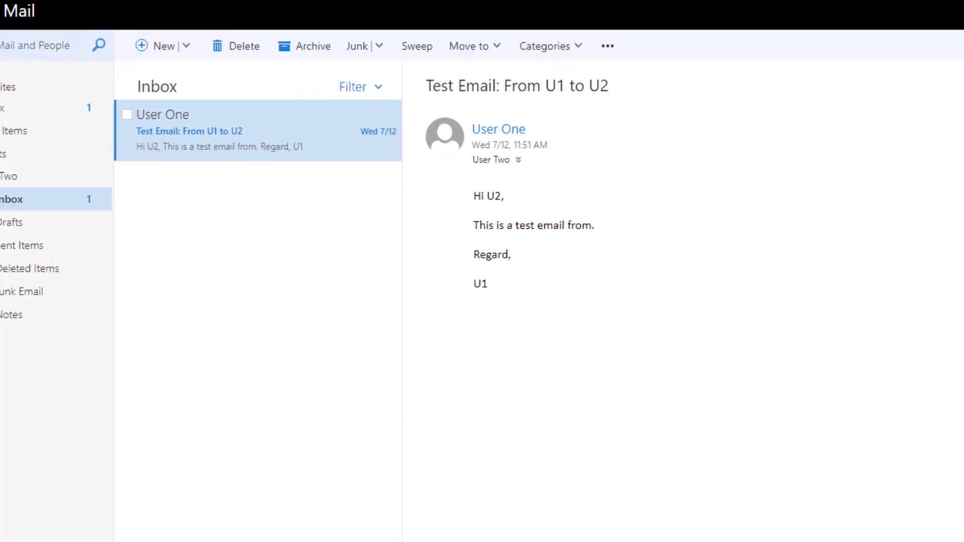
# Run Start-ManagedFolderAssistant on User Two's mailbox, then reveal the now-empty inbox.
pyautogui.hotkey('alt', 'Tab')
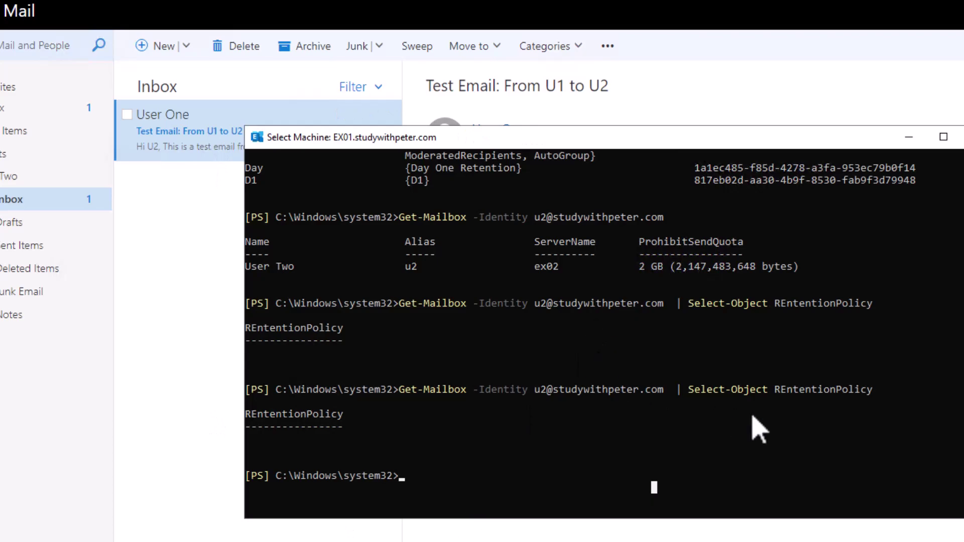
pyautogui.write('Start-')
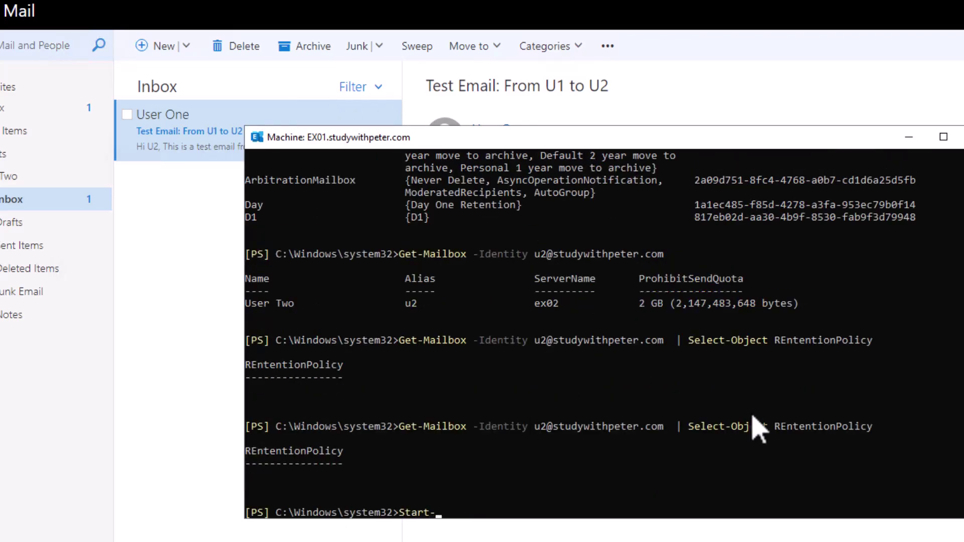
pyautogui.write('ManagedFolderAssistant')
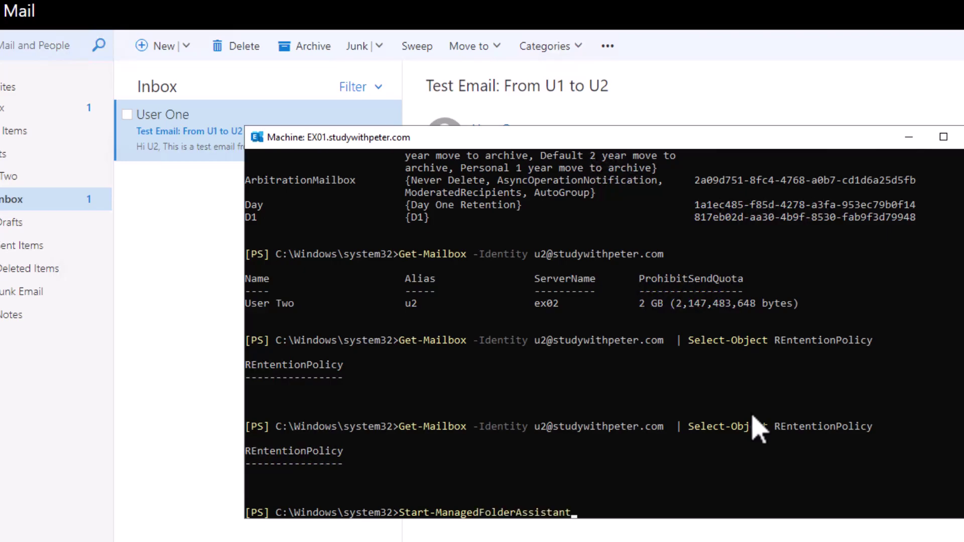
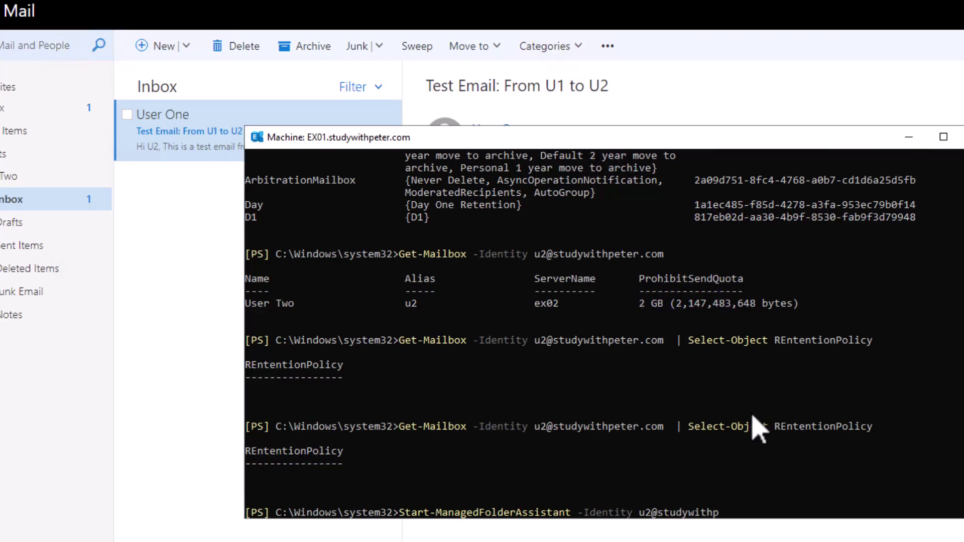
pyautogui.press('Return')
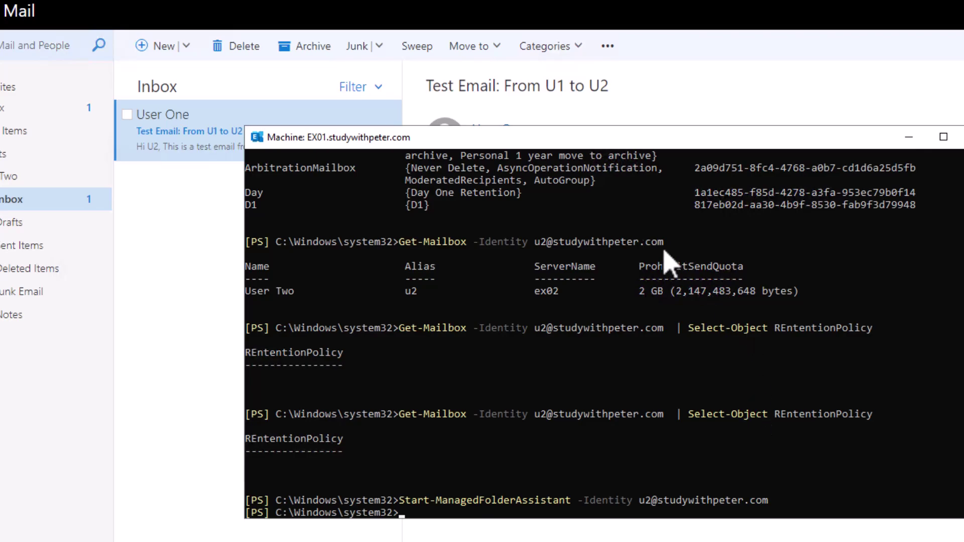
pyautogui.moveTo(533, 135); pyautogui.dragTo(638, 181)
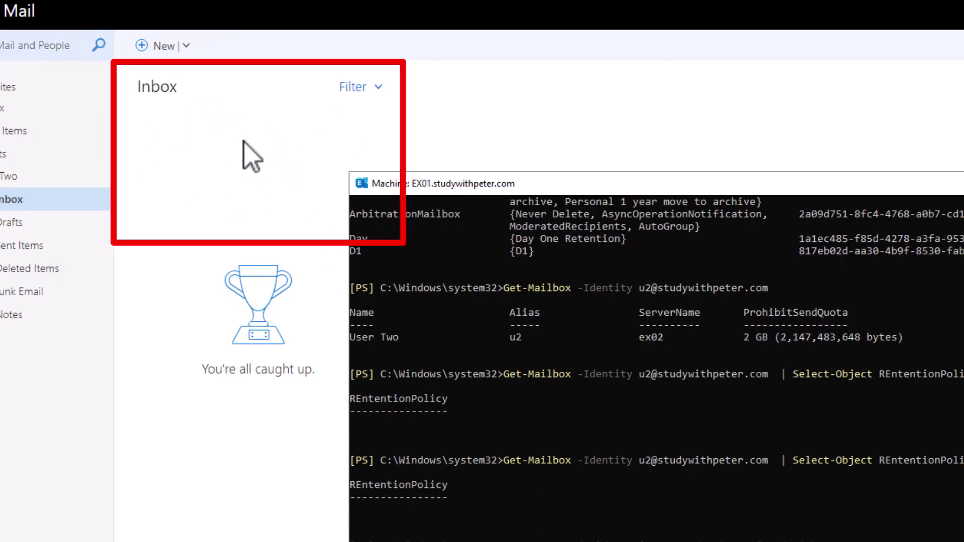
# Verify User Two's Inbox, Sent Items, Drafts, Deleted Items, Junk Email and Notes folders are empty.
pyautogui.click(4, 109)
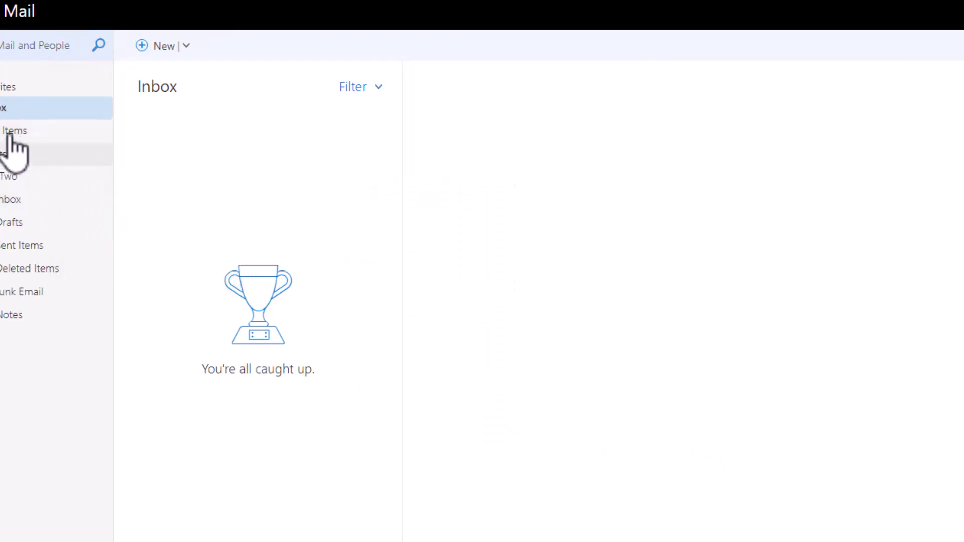
pyautogui.click(11, 132)
pyautogui.click(15, 110)
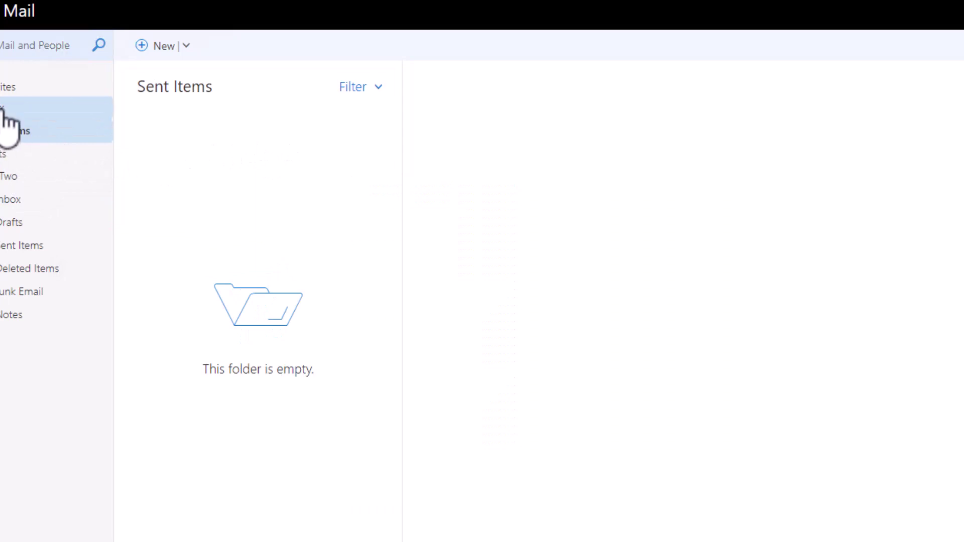
pyautogui.click(15, 222)
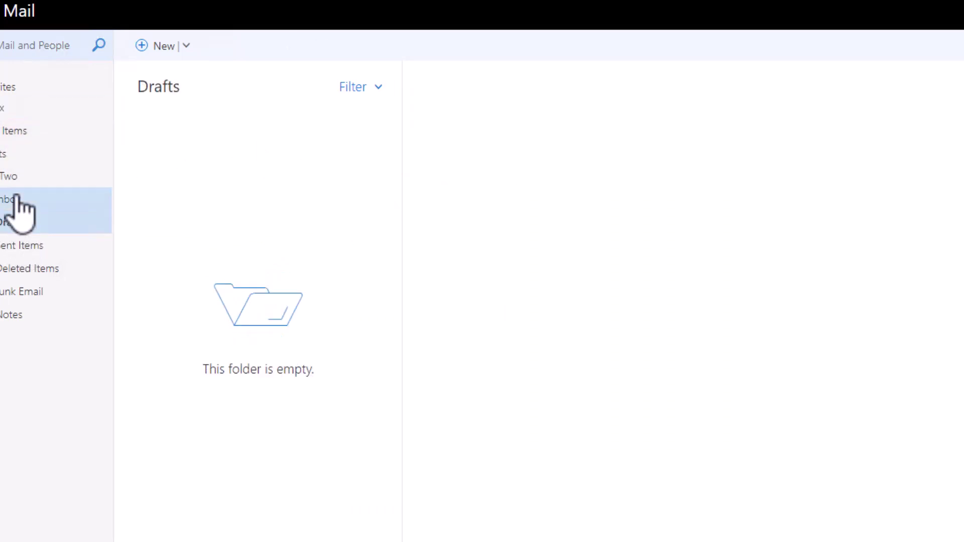
pyautogui.click(14, 199)
pyautogui.click(37, 245)
pyautogui.click(36, 268)
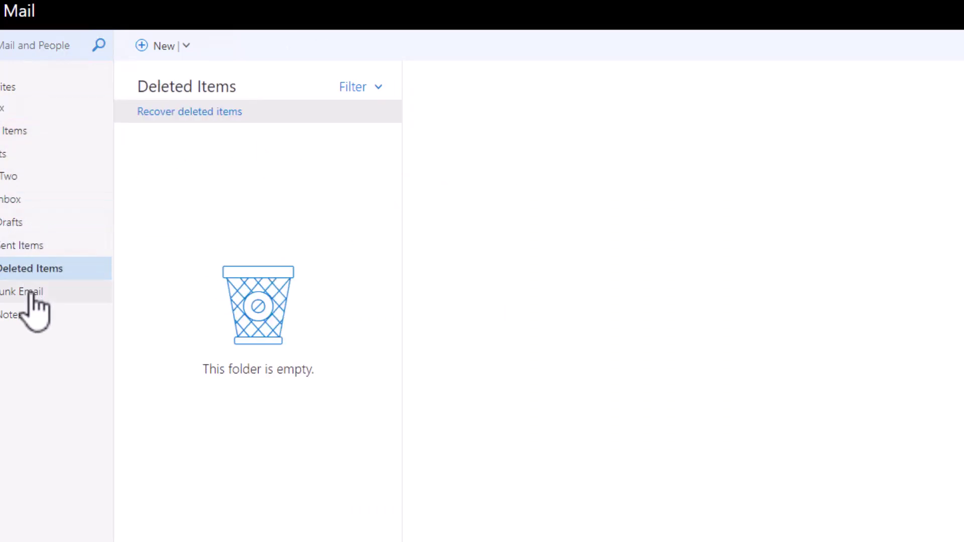
pyautogui.click(29, 292)
pyautogui.click(23, 317)
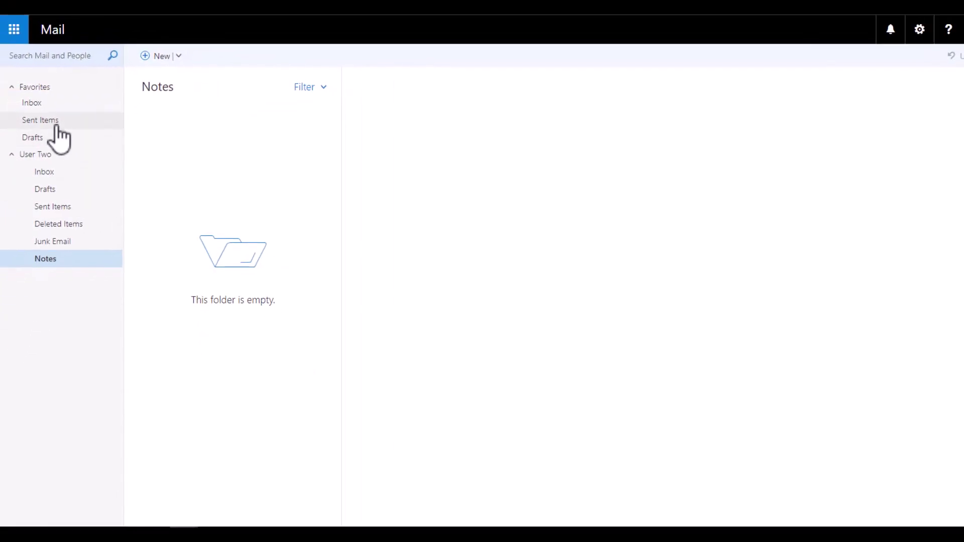
pyautogui.click(54, 104)
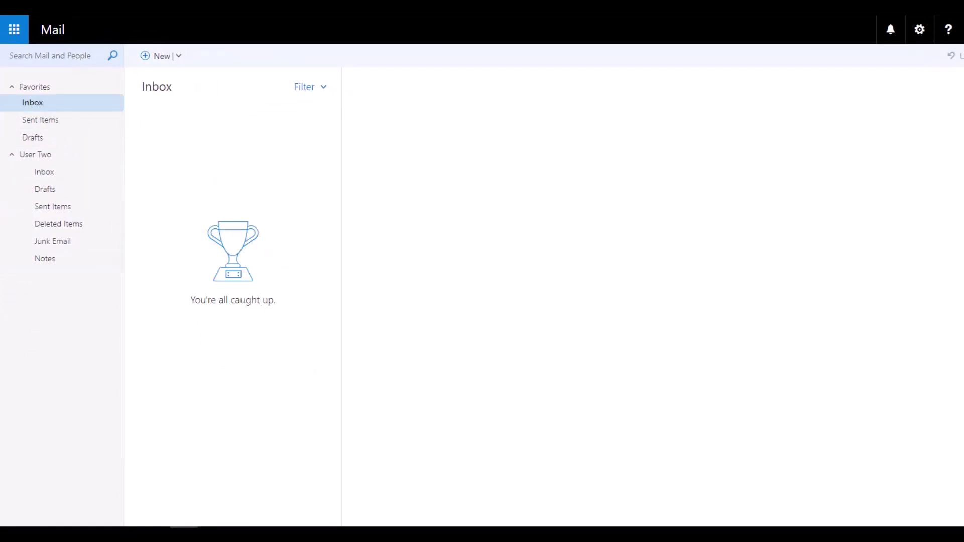
pyautogui.hotkey('alt', 'Tab')
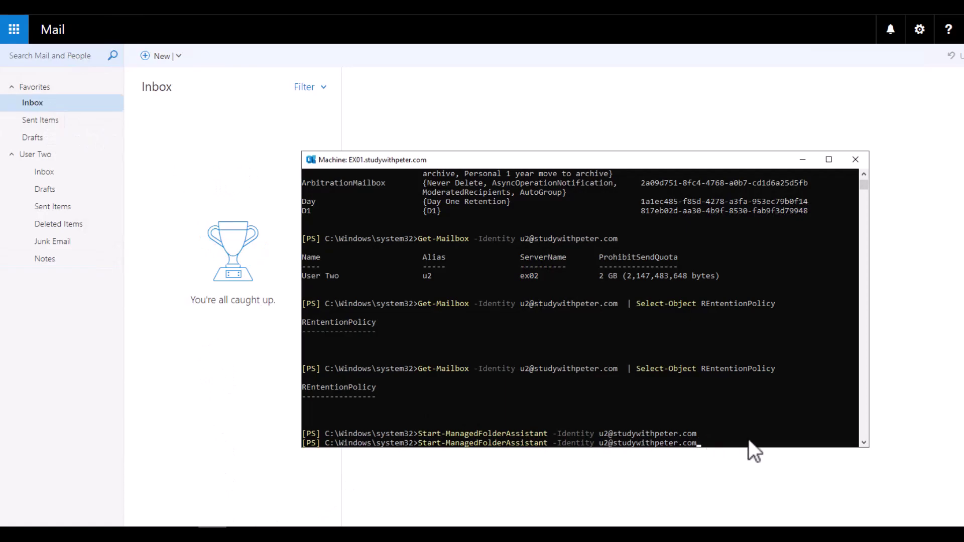
# Rerun the Get-Mailbox REntentionPolicy query for User Two from history; it still returns blank.
pyautogui.press('BackSpace')
pyautogui.press('BackSpace')
pyautogui.press('BackSpace')
pyautogui.press('BackSpace')
pyautogui.press('BackSpace')
pyautogui.press('BackSpace')
pyautogui.press('BackSpace')
pyautogui.press('BackSpace')
pyautogui.press('BackSpace')
pyautogui.press('BackSpace')
pyautogui.press('BackSpace')
pyautogui.press('BackSpace')
pyautogui.press('BackSpace')
pyautogui.press('BackSpace')
pyautogui.press('BackSpace')
pyautogui.press('BackSpace')
pyautogui.press('BackSpace')
pyautogui.press('BackSpace')
pyautogui.press('BackSpace')
pyautogui.press('BackSpace')
pyautogui.press('BackSpace')
pyautogui.press('BackSpace')
pyautogui.press('BackSpace')
pyautogui.press('BackSpace')
pyautogui.press('BackSpace')
pyautogui.press('BackSpace')
pyautogui.press('BackSpace')
pyautogui.press('BackSpace')
pyautogui.press('BackSpace')
pyautogui.press('BackSpace')
pyautogui.press('BackSpace')
pyautogui.press('BackSpace')
pyautogui.press('BackSpace')
pyautogui.press('BackSpace')
pyautogui.press('BackSpace')
pyautogui.press('BackSpace')
pyautogui.press('BackSpace')
pyautogui.press('BackSpace')
pyautogui.press('BackSpace')
pyautogui.press('BackSpace')
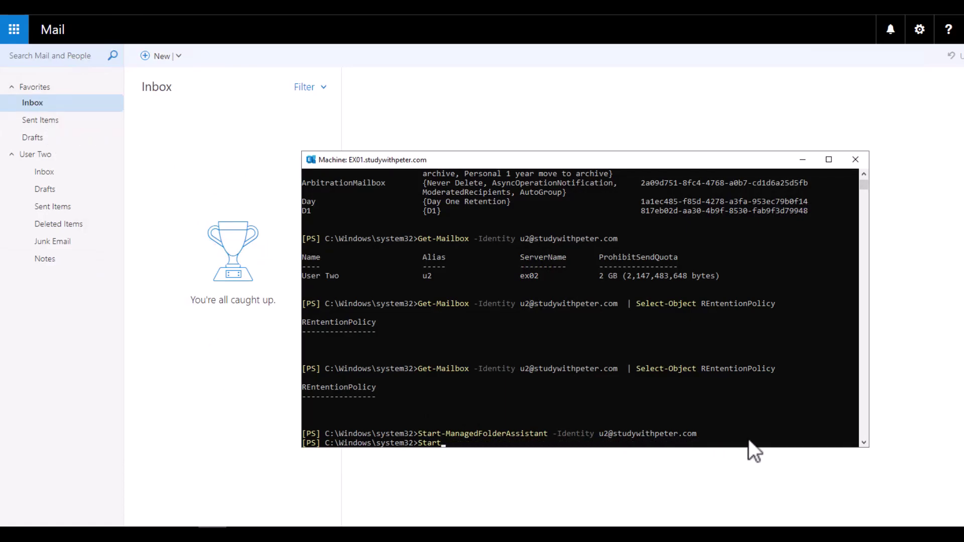
pyautogui.press('BackSpace')
pyautogui.press('BackSpace')
pyautogui.press('BackSpace')
pyautogui.press('Up')
pyautogui.press('Up')
pyautogui.press('Up')
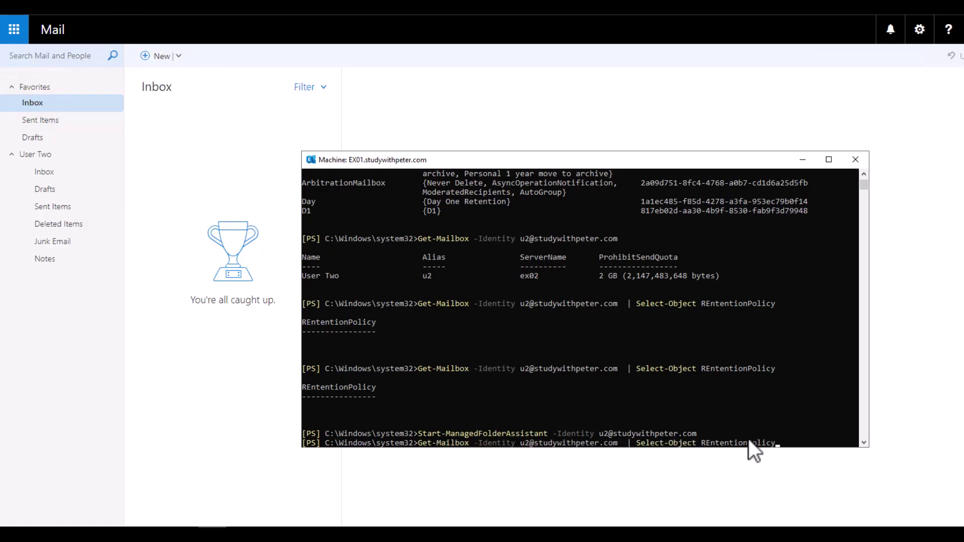
pyautogui.press('Up')
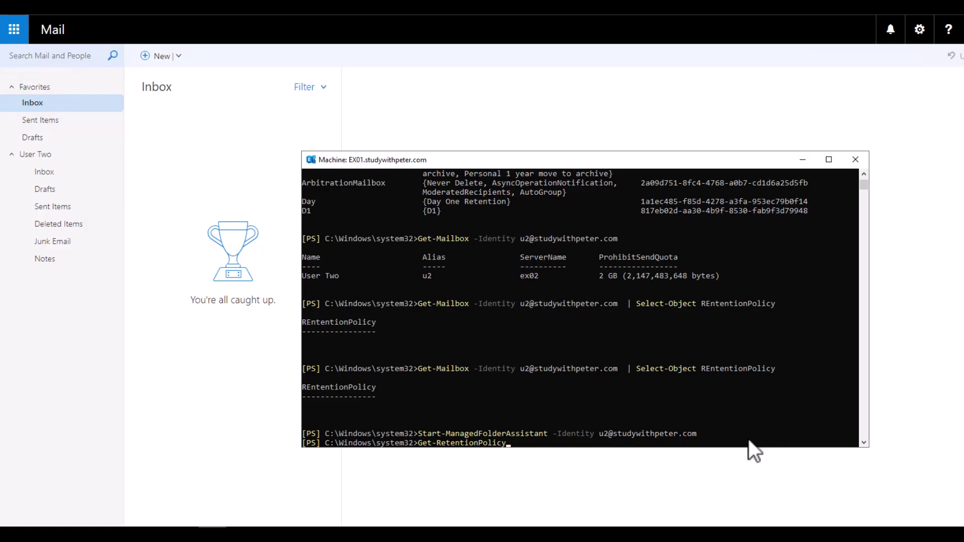
pyautogui.press('Down')
pyautogui.press('Down')
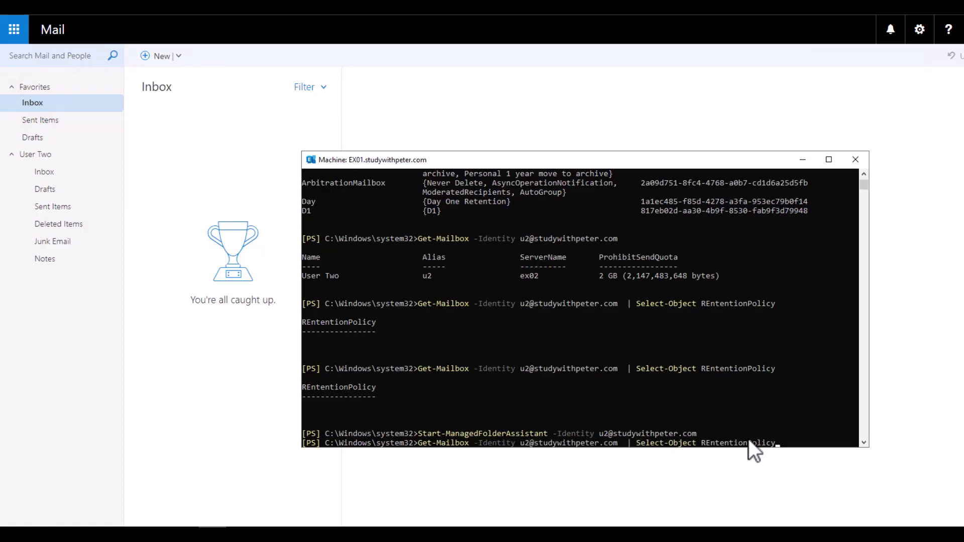
pyautogui.press('Return')
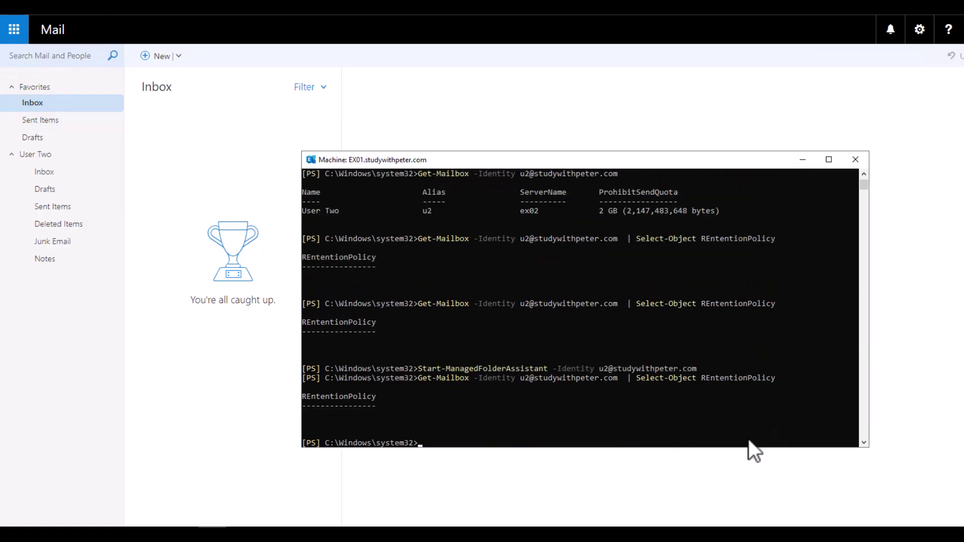